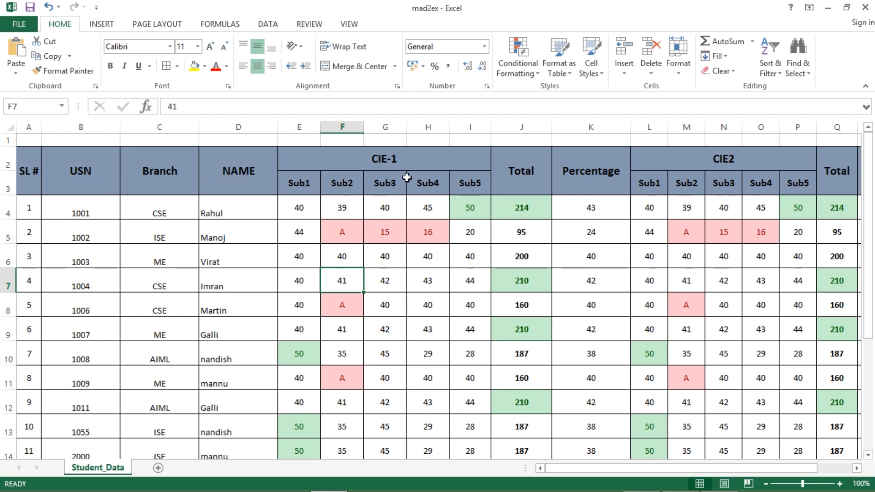
Highlight 'Freezing panes' in question 4 of the assignment PDF, then return to Excel.
{"action": "mouse_move", "coordinate": [569, 471]}
{"action": "left_mouse_down"}
{"action": "mouse_move", "coordinate": [631, 471]}
{"action": "mouse_move", "coordinate": [567, 469]}
{"action": "left_mouse_up"}
{"action": "scroll", "coordinate": [434, 335], "scroll_direction": "down", "scroll_amount": 5}
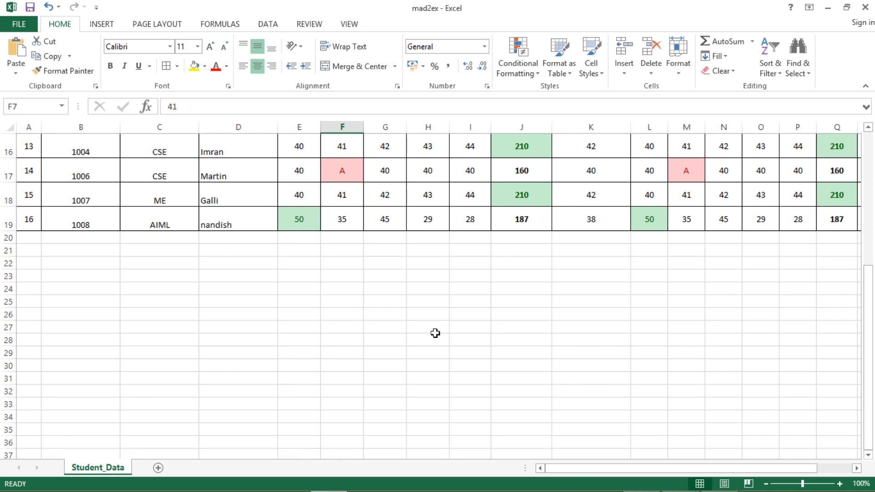
{"action": "scroll", "coordinate": [436, 333], "scroll_direction": "up", "scroll_amount": 5}
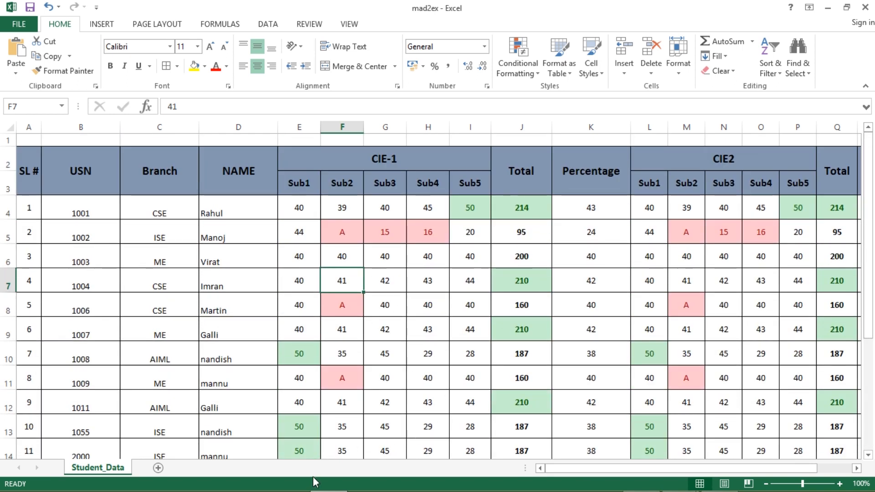
{"action": "key", "text": "alt+Tab"}
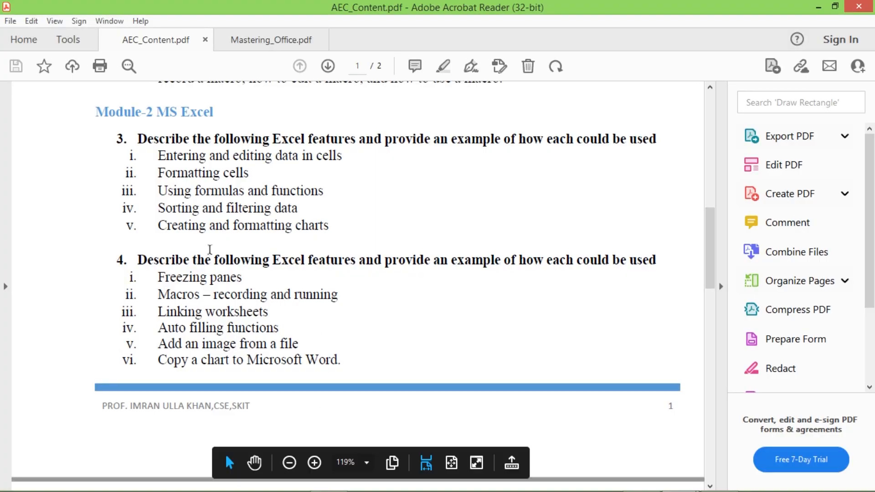
{"action": "left_click_drag", "start_coordinate": [246, 277], "coordinate": [159, 278]}
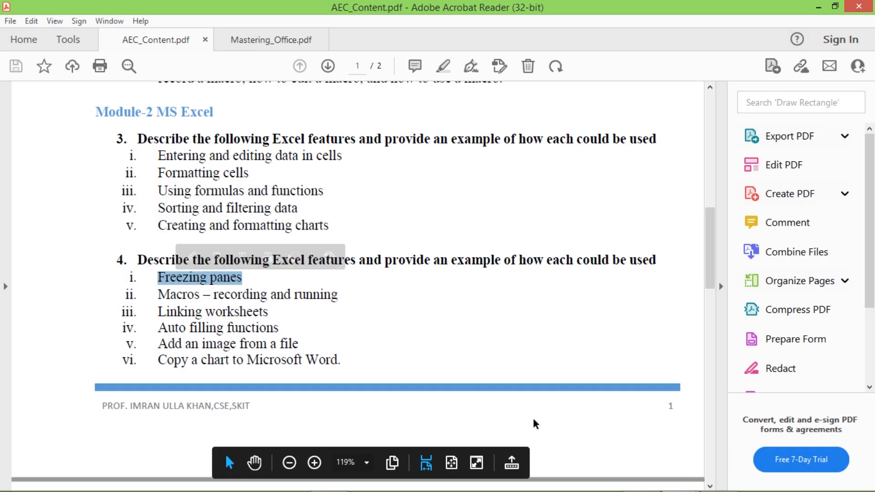
{"action": "key", "text": "alt+Tab"}
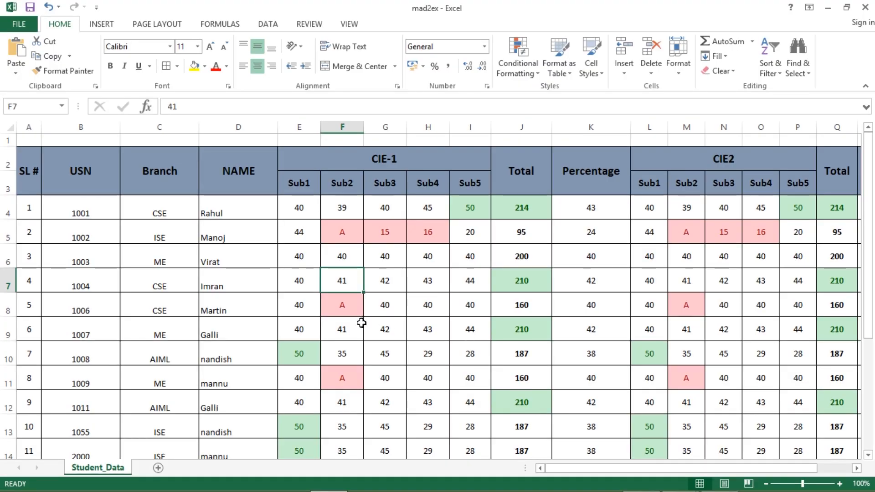
Inspect row 16's Sub3 mark (G16), total formula (J16) and CIE2 Sub4 mark (O16).
{"action": "scroll", "coordinate": [430, 338], "scroll_direction": "down", "scroll_amount": 1}
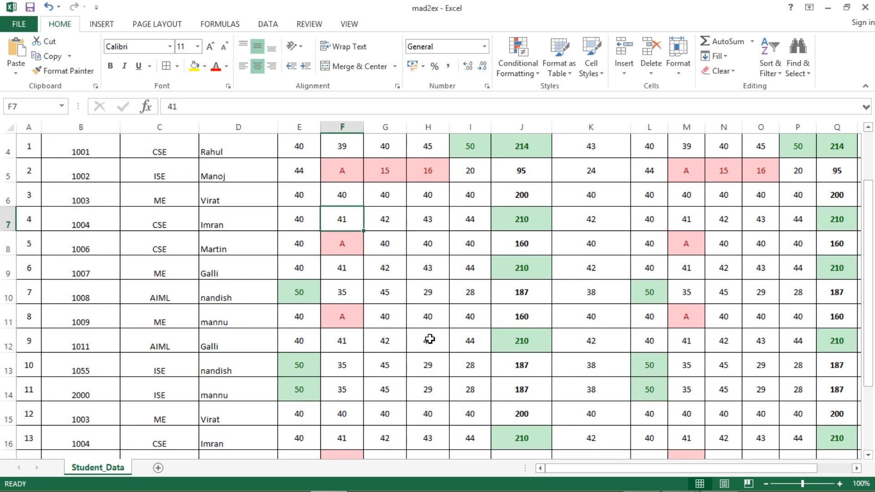
{"action": "scroll", "coordinate": [427, 328], "scroll_direction": "up", "scroll_amount": 1}
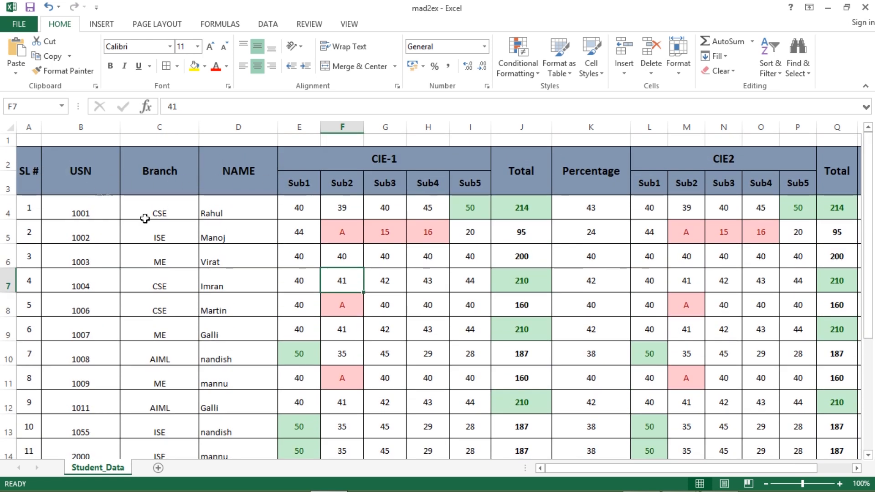
{"action": "scroll", "coordinate": [442, 357], "scroll_direction": "down", "scroll_amount": 1}
{"action": "scroll", "coordinate": [441, 357], "scroll_direction": "down", "scroll_amount": 1}
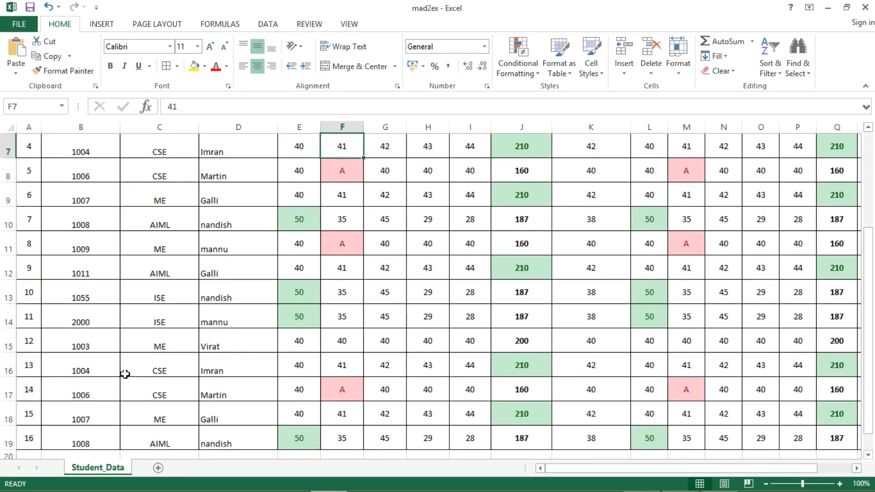
{"action": "left_click", "coordinate": [392, 366]}
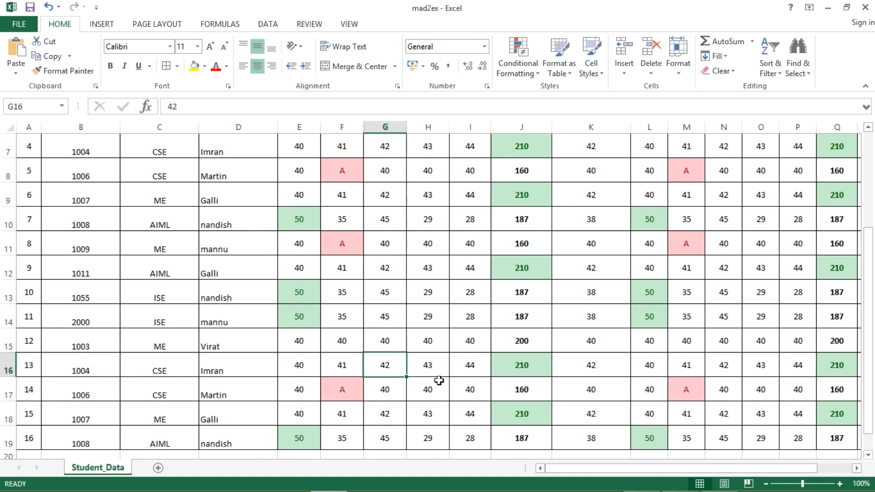
{"action": "left_click", "coordinate": [530, 367]}
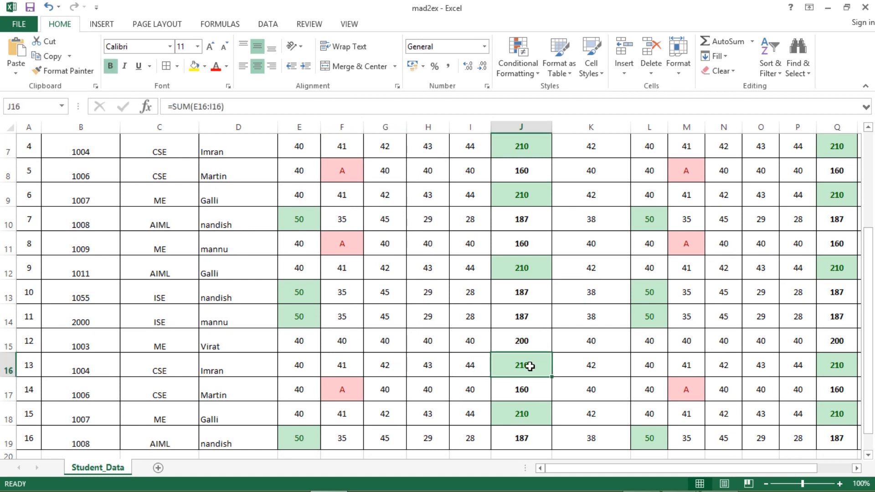
{"action": "left_click", "coordinate": [761, 367]}
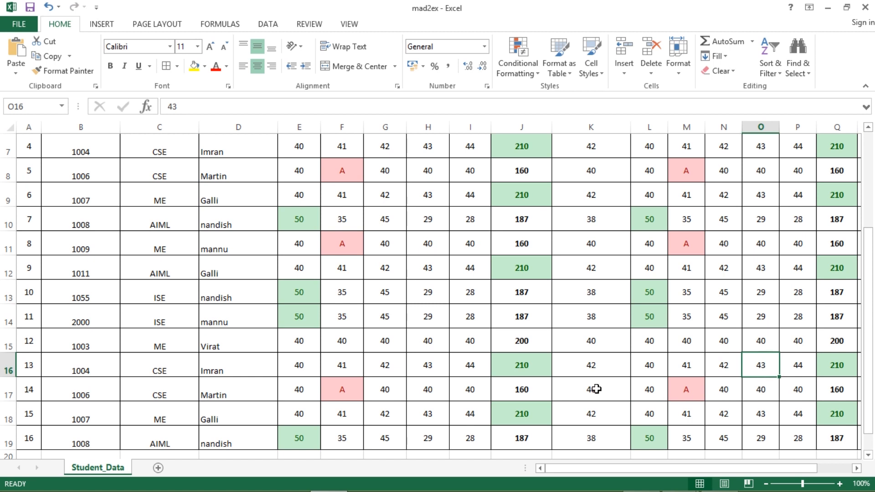
Scroll across the marks sheet and select the name Rahul in cell D4.
{"action": "scroll", "coordinate": [596, 389], "scroll_direction": "up", "scroll_amount": 2}
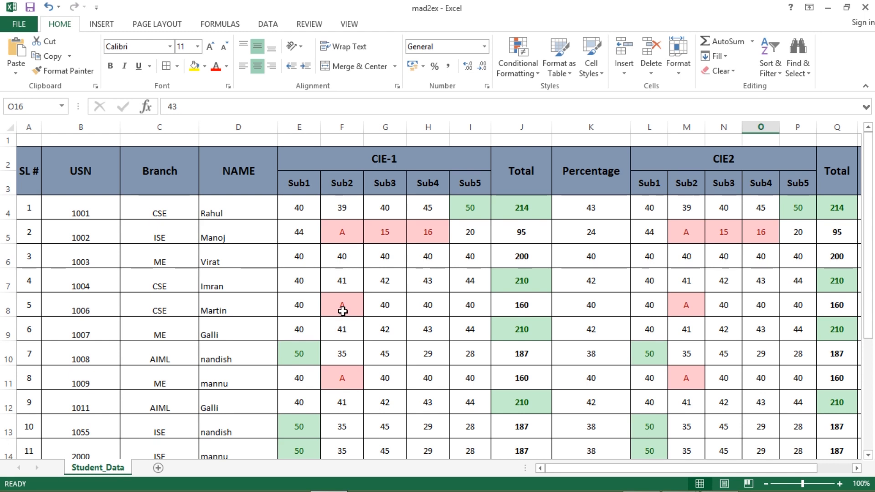
{"action": "scroll", "coordinate": [354, 325], "scroll_direction": "down", "scroll_amount": 1}
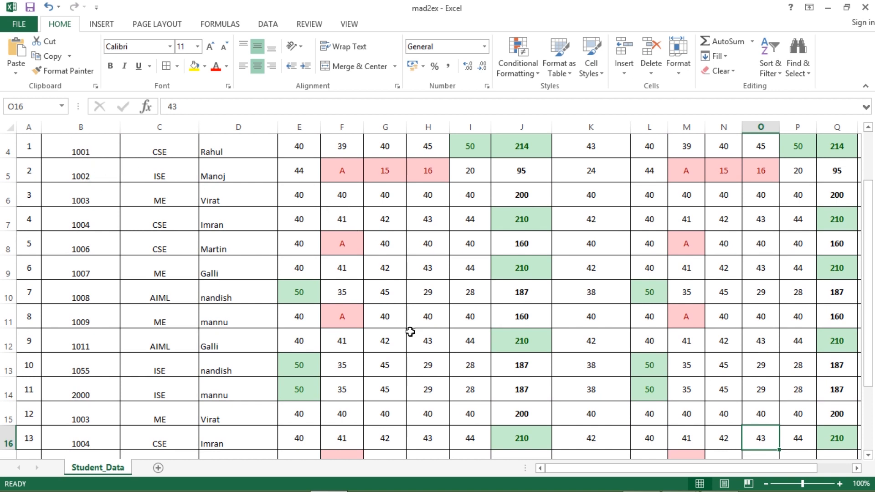
{"action": "scroll", "coordinate": [608, 477], "scroll_direction": "right", "scroll_amount": 2}
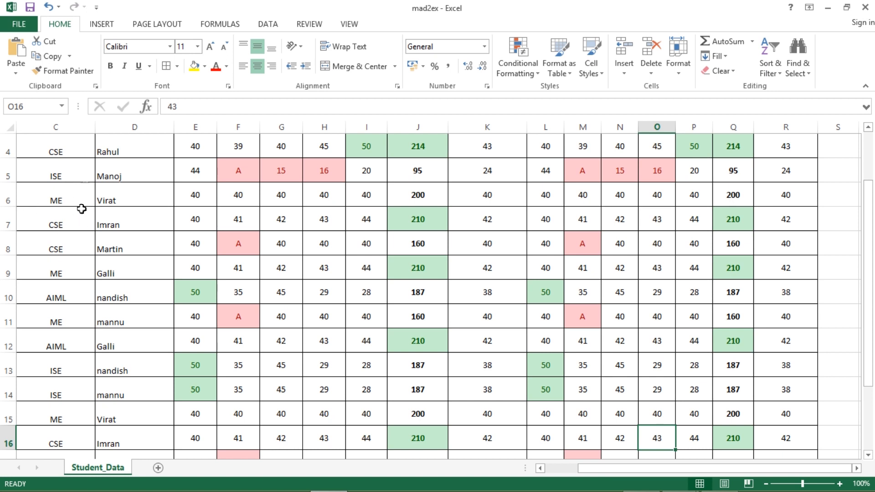
{"action": "scroll", "coordinate": [113, 205], "scroll_direction": "up", "scroll_amount": 1}
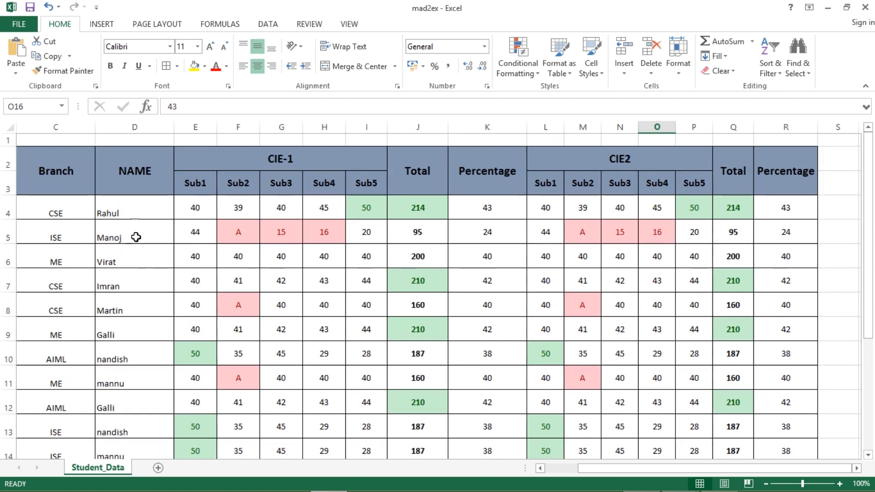
{"action": "left_click", "coordinate": [131, 214]}
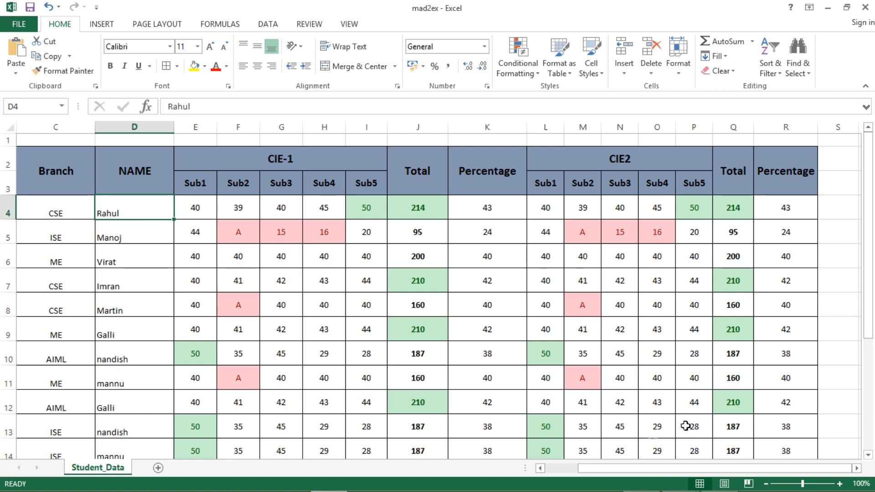
{"action": "left_click_drag", "start_coordinate": [628, 474], "coordinate": [594, 475]}
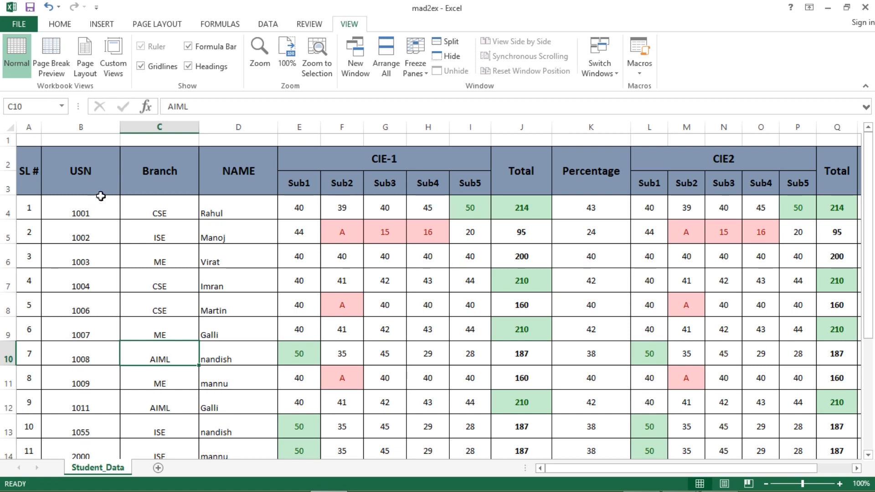
Freeze panes at cell C4 so rows 1–3 and columns A–B stay fixed.
{"action": "left_click", "coordinate": [160, 213]}
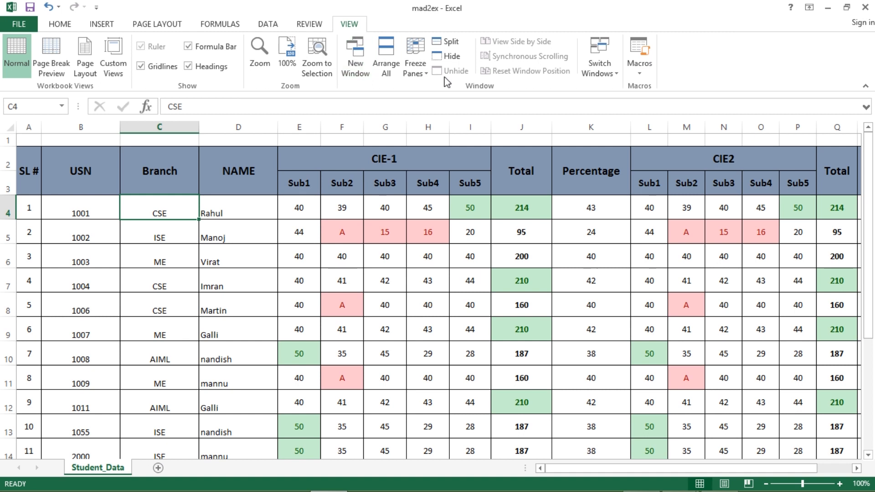
{"action": "left_click", "coordinate": [416, 75]}
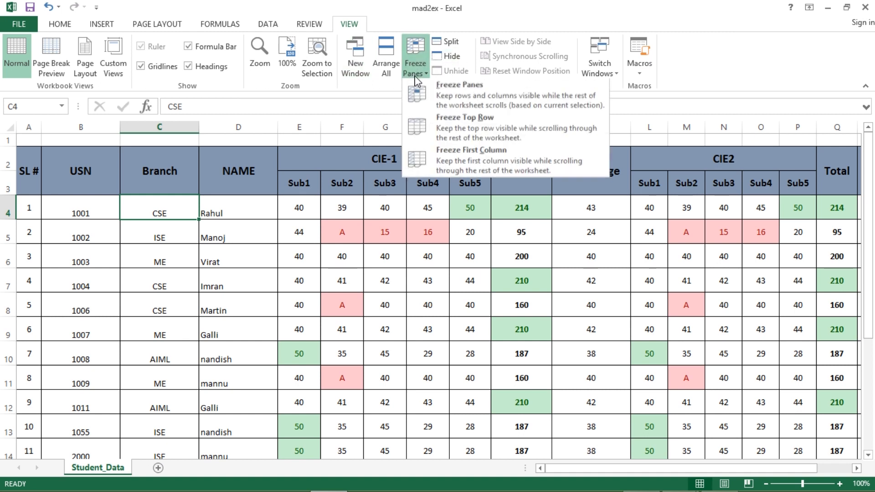
{"action": "left_click", "coordinate": [447, 102]}
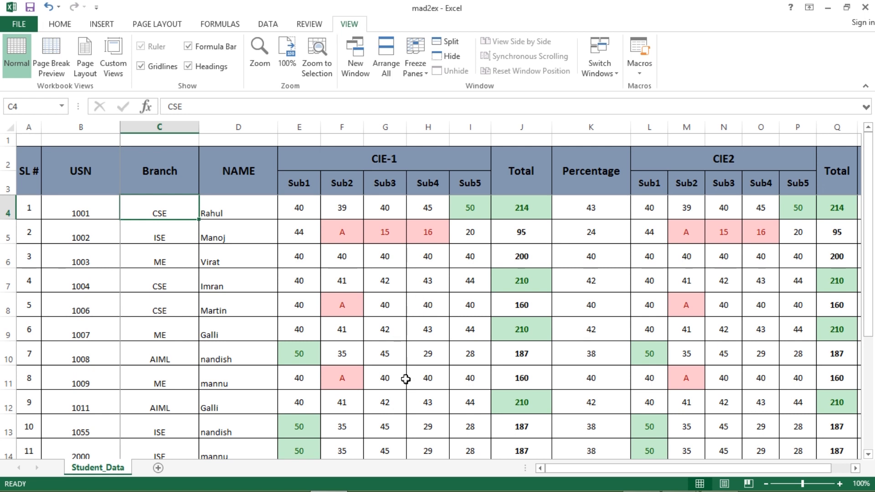
Scroll down and right to test the frozen panes, selecting marks in L13 and N14.
{"action": "scroll", "coordinate": [405, 379], "scroll_direction": "down", "scroll_amount": 2}
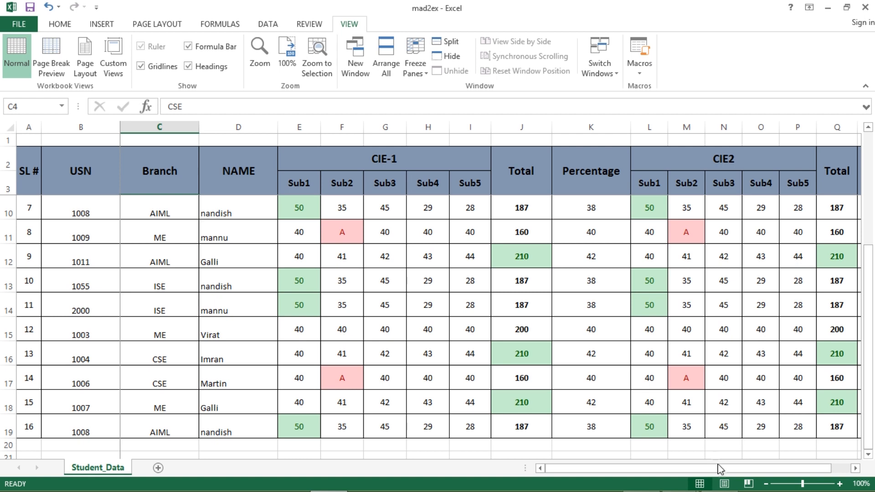
{"action": "left_click_drag", "start_coordinate": [696, 470], "coordinate": [748, 468]}
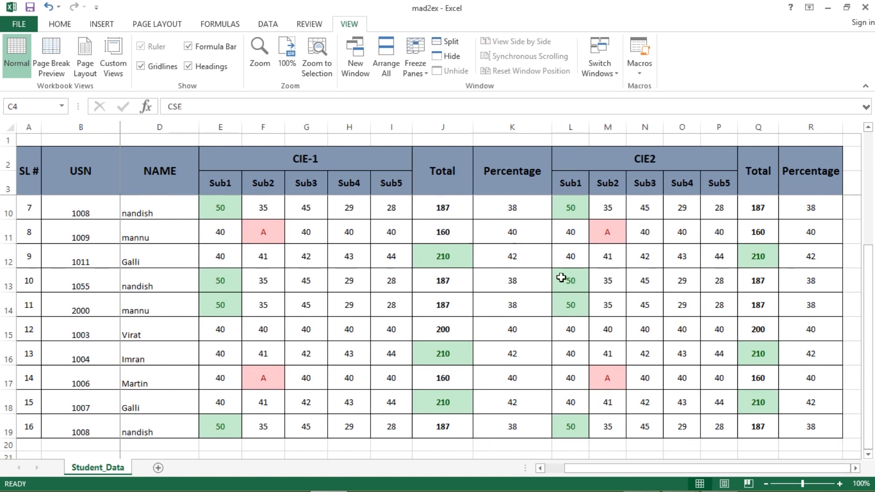
{"action": "left_click", "coordinate": [571, 281]}
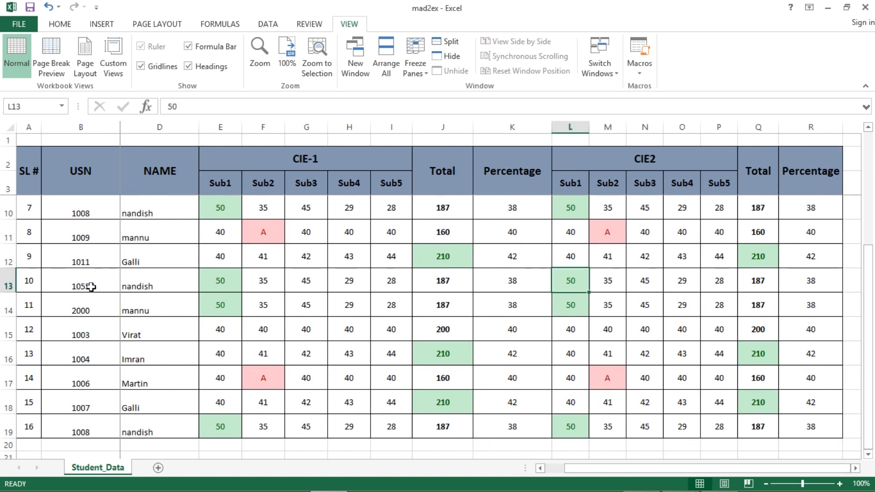
{"action": "left_click", "coordinate": [657, 301]}
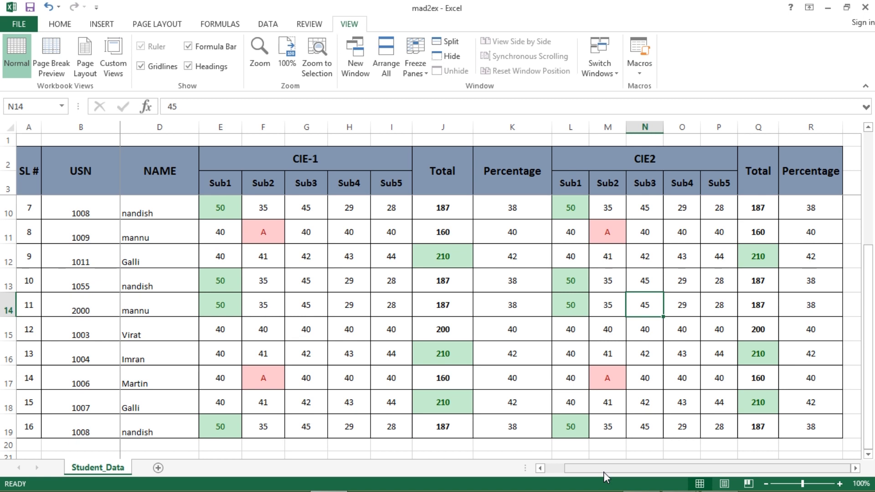
{"action": "left_click_drag", "start_coordinate": [600, 470], "coordinate": [585, 470]}
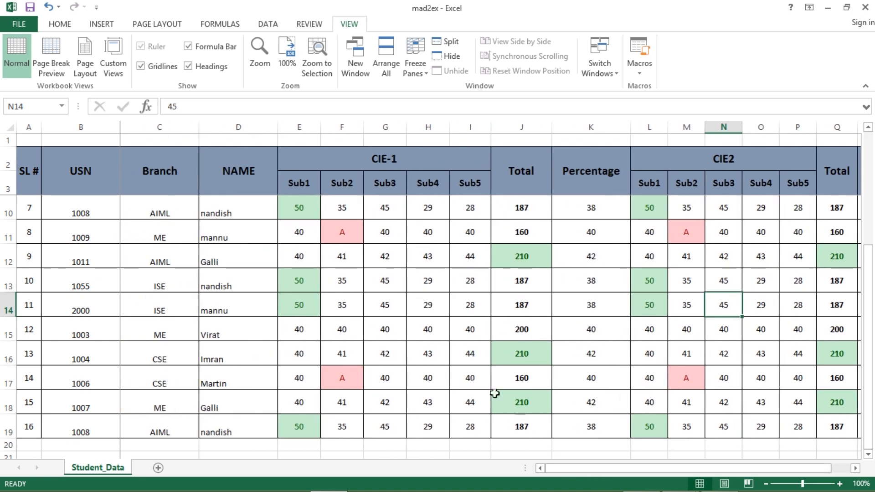
{"action": "left_click", "coordinate": [415, 76]}
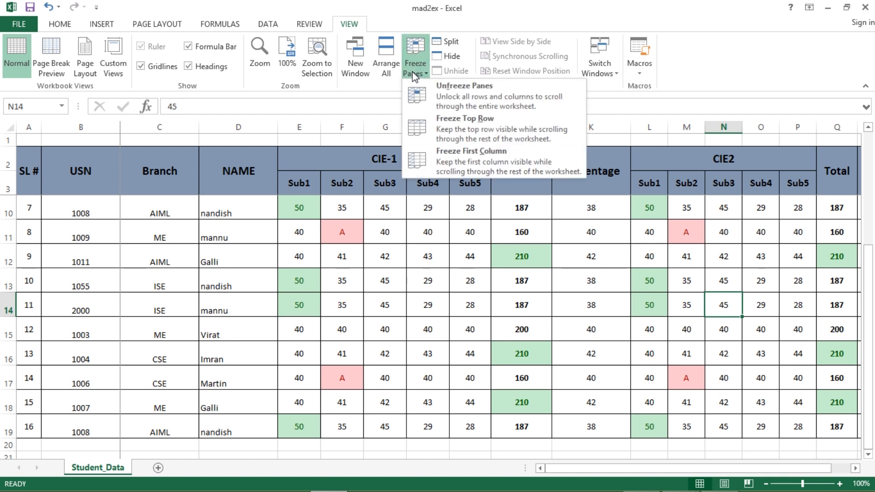
Unfreeze the panes, check the sheet scrolls freely, and go back to the assignment PDF.
{"action": "left_click", "coordinate": [459, 99]}
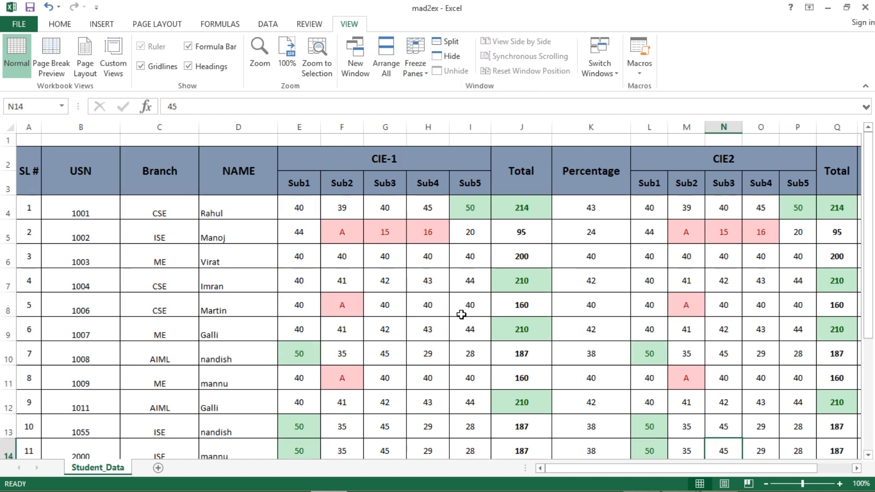
{"action": "scroll", "coordinate": [365, 337], "scroll_direction": "down", "scroll_amount": 6}
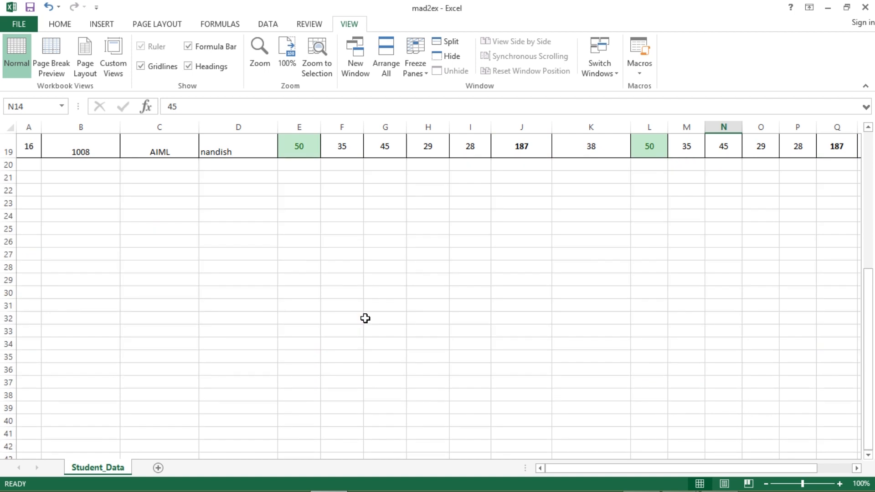
{"action": "scroll", "coordinate": [365, 319], "scroll_direction": "up", "scroll_amount": 6}
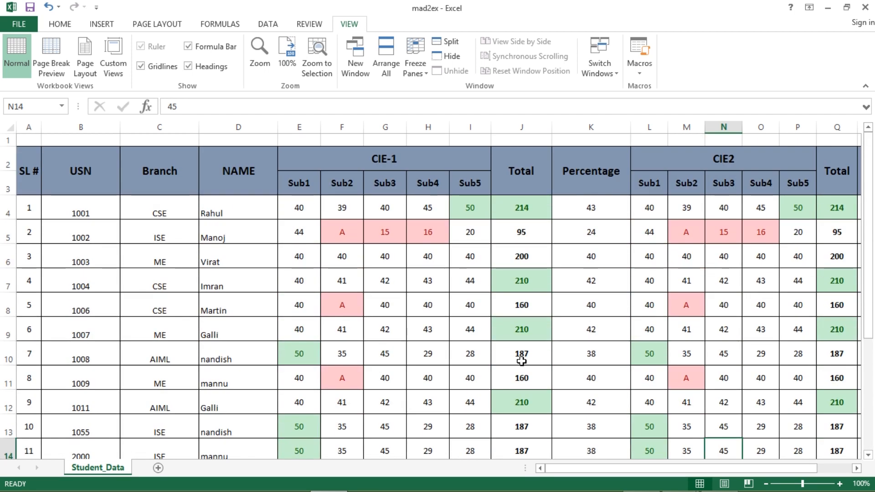
{"action": "key", "text": "alt+Tab"}
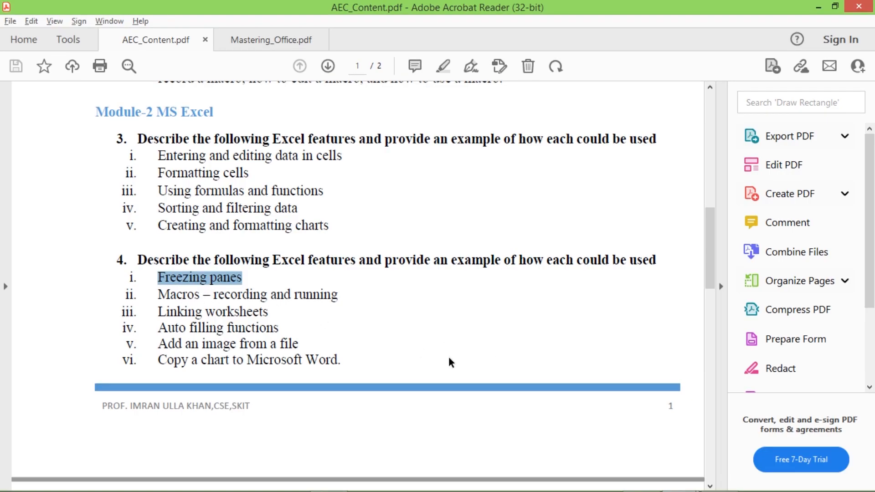
Switch from Acrobat Reader back to the Excel Student_Data marks sheet.
{"action": "key", "text": "alt+Tab"}
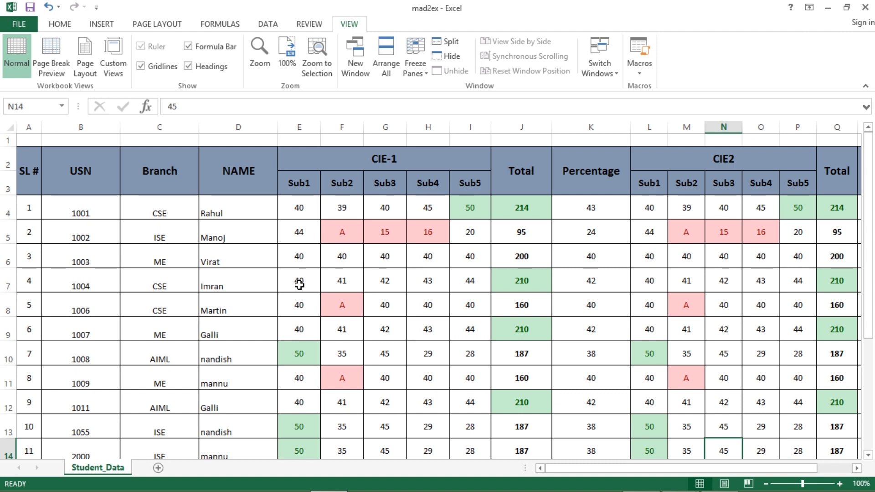
Select F6 and start recording Macro4 in This Workbook with shortcut Ctrl+Shift+S.
{"action": "left_click", "coordinate": [427, 313]}
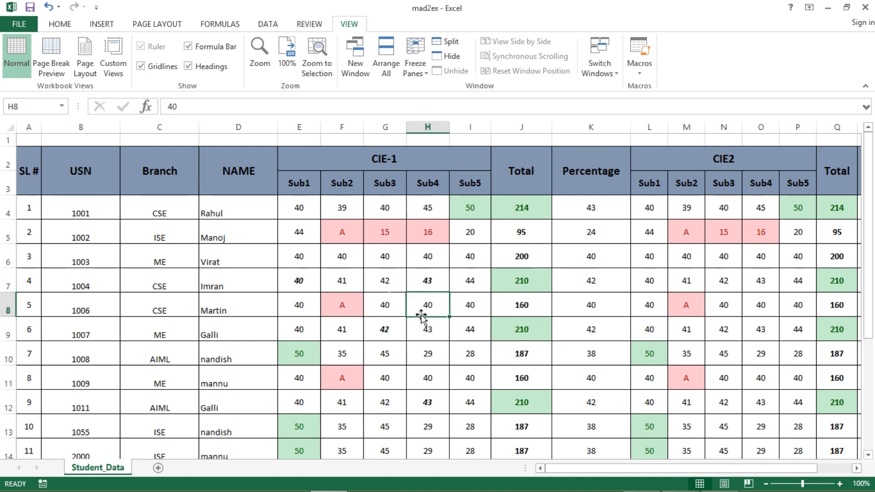
{"action": "left_click", "coordinate": [343, 256]}
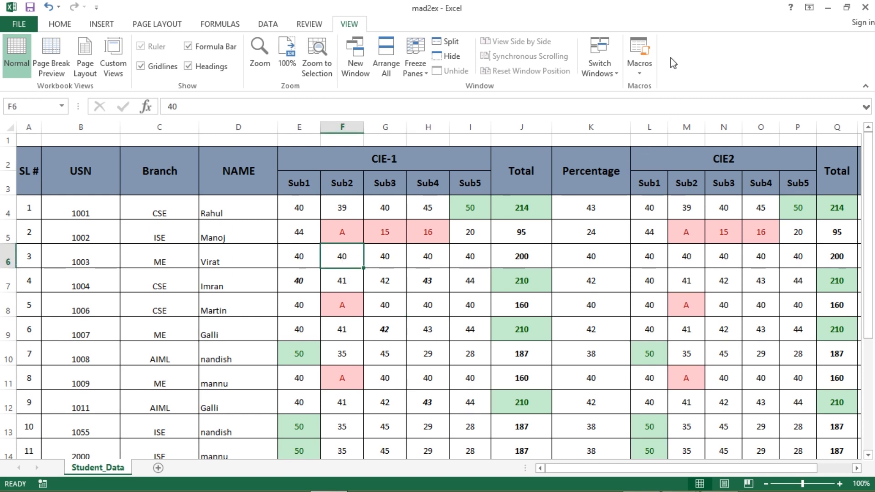
{"action": "left_click", "coordinate": [637, 74]}
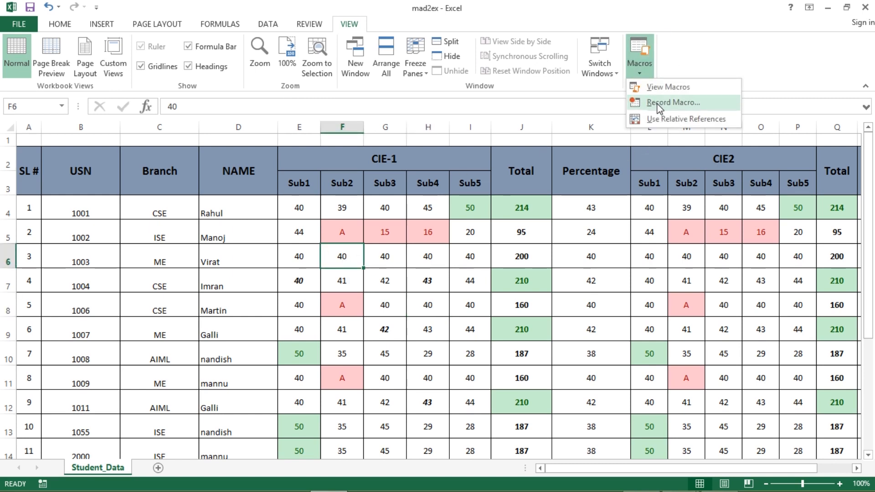
{"action": "left_click", "coordinate": [657, 103]}
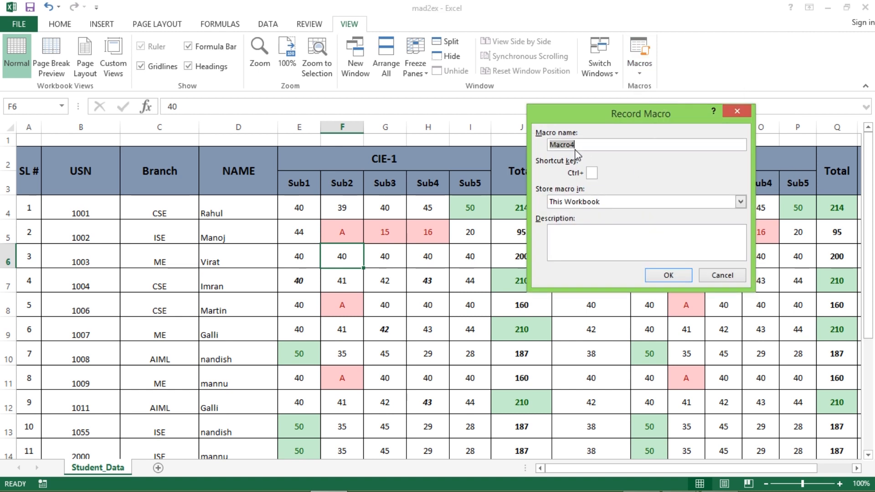
{"action": "left_click", "coordinate": [595, 172]}
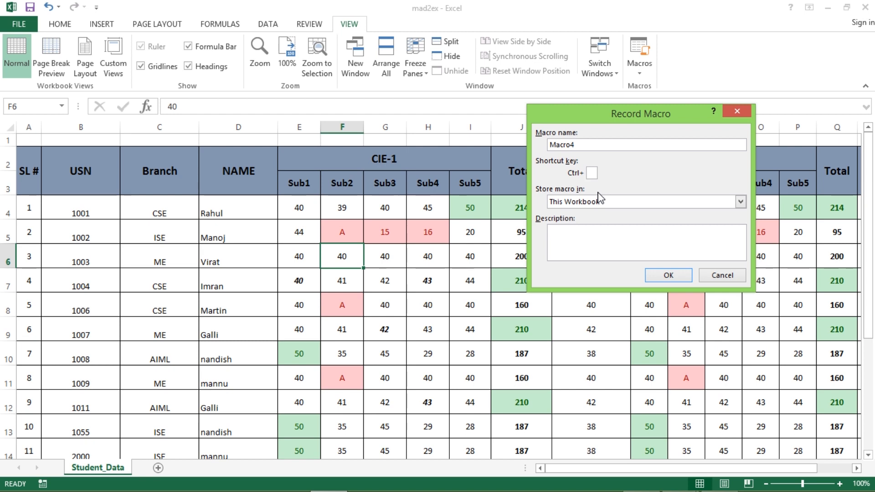
{"action": "type", "text": "S"}
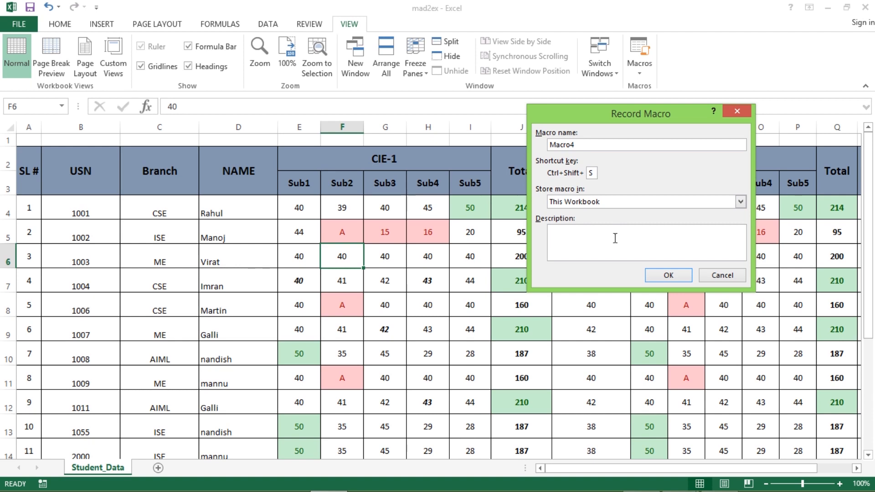
{"action": "left_click", "coordinate": [601, 245]}
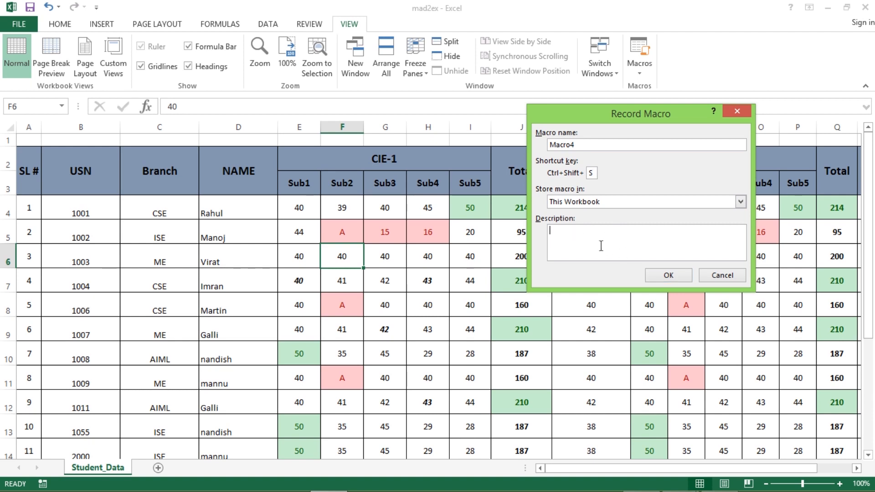
{"action": "left_click", "coordinate": [667, 276]}
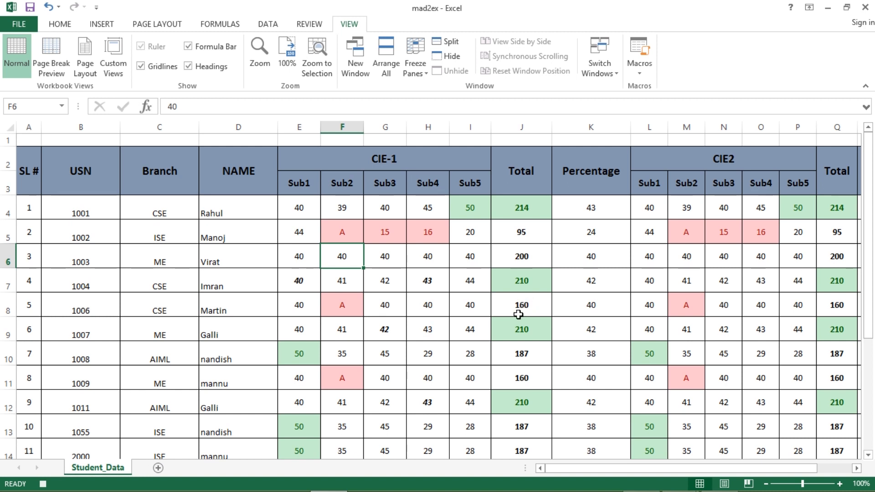
Give cell F6 a light green fill with bold, italic red text.
{"action": "left_click", "coordinate": [49, 25]}
{"action": "left_click", "coordinate": [204, 66]}
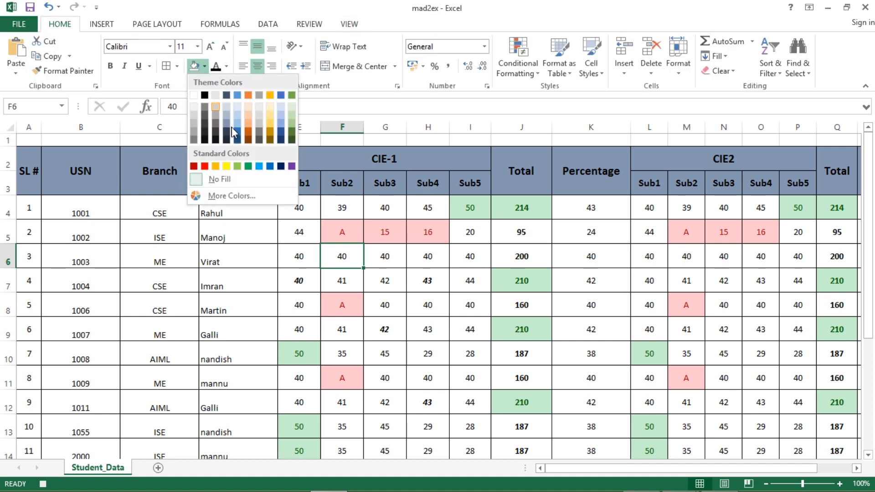
{"action": "left_click", "coordinate": [237, 167]}
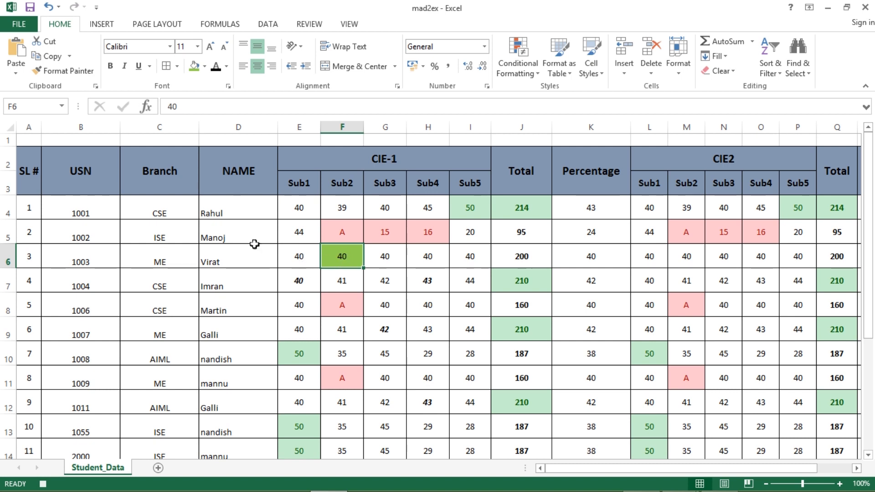
{"action": "left_click", "coordinate": [111, 67]}
{"action": "left_click", "coordinate": [125, 66]}
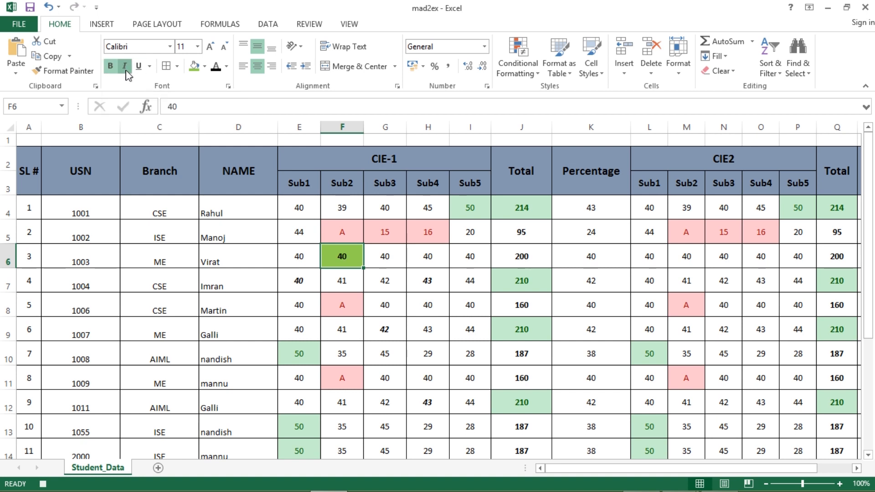
{"action": "left_click", "coordinate": [226, 66]}
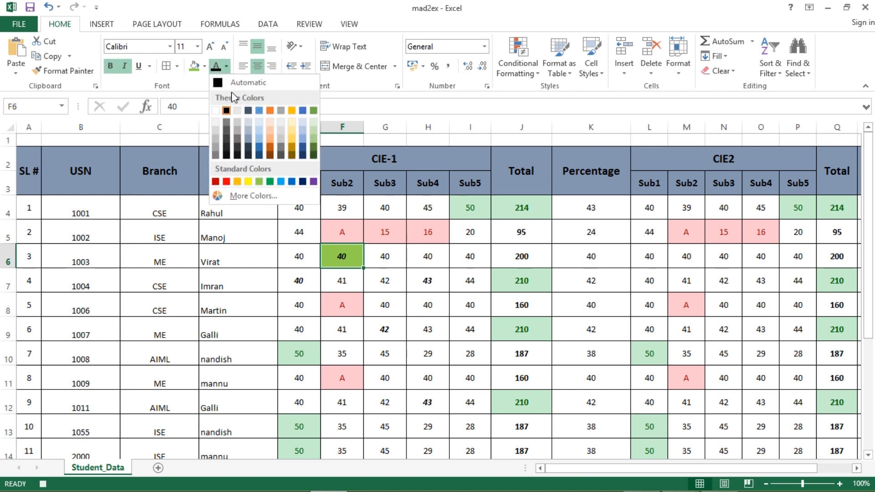
{"action": "left_click", "coordinate": [226, 182]}
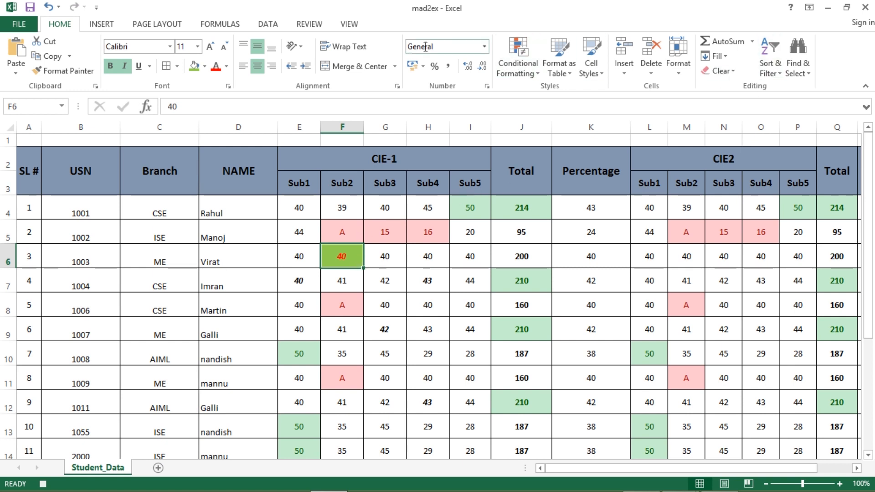
{"action": "left_click", "coordinate": [350, 24]}
{"action": "left_click", "coordinate": [643, 72]}
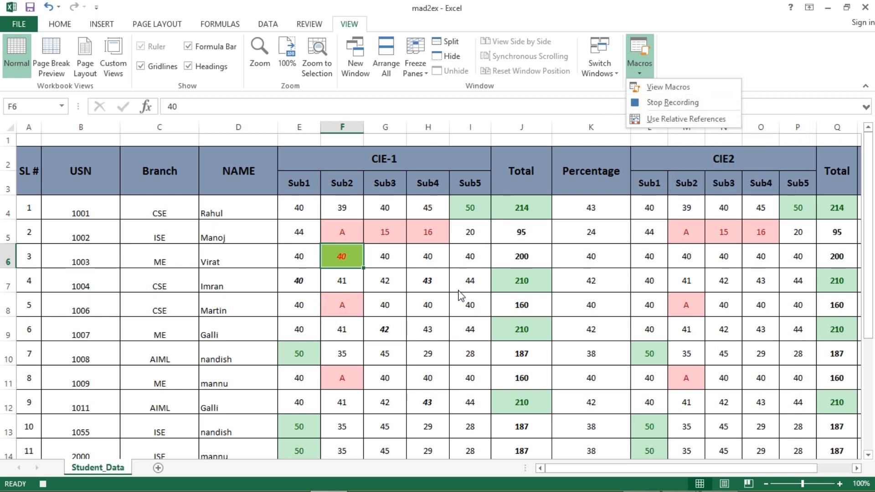
Select G6 and stop recording Macro4.
{"action": "left_click", "coordinate": [397, 258]}
{"action": "left_click", "coordinate": [398, 259]}
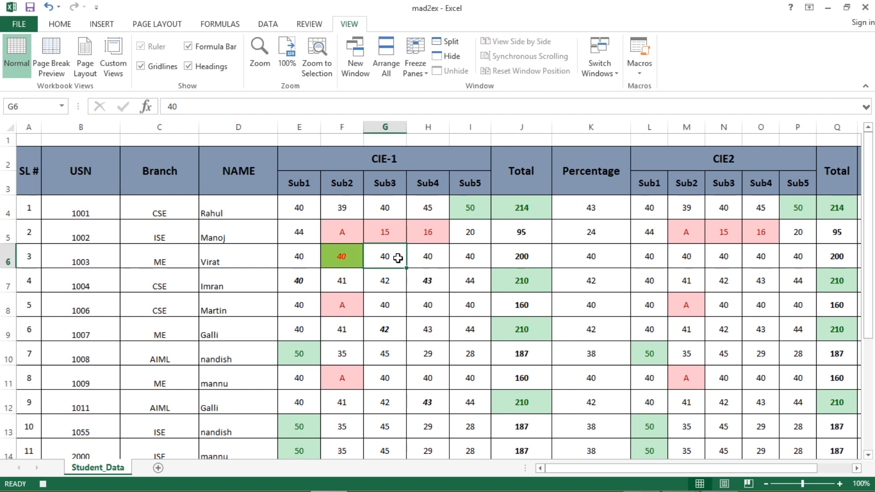
{"action": "left_click", "coordinate": [639, 68]}
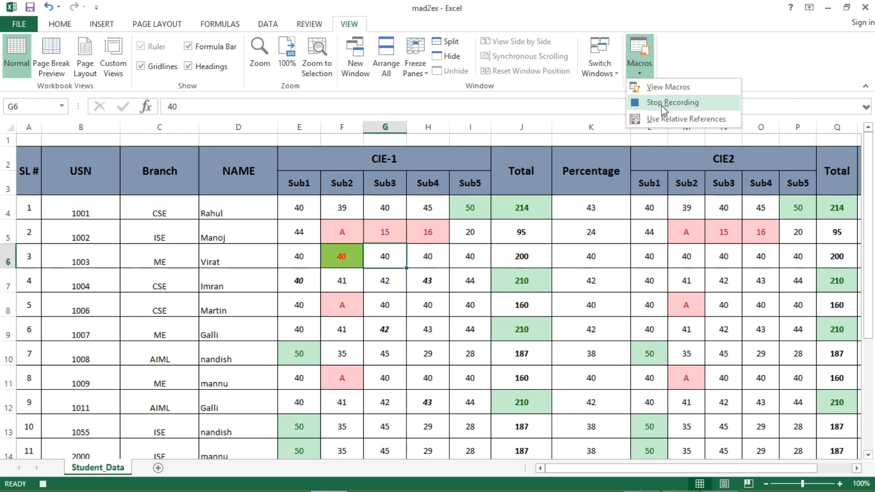
{"action": "left_click", "coordinate": [662, 104]}
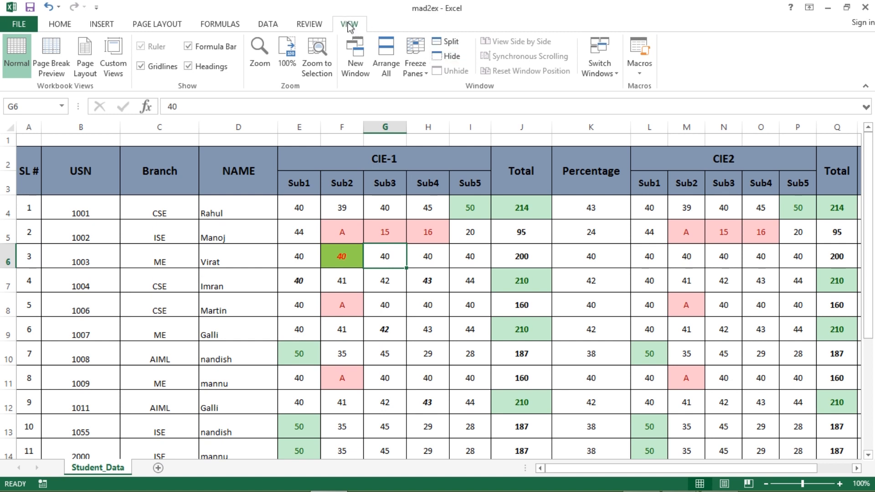
{"action": "left_click", "coordinate": [641, 71]}
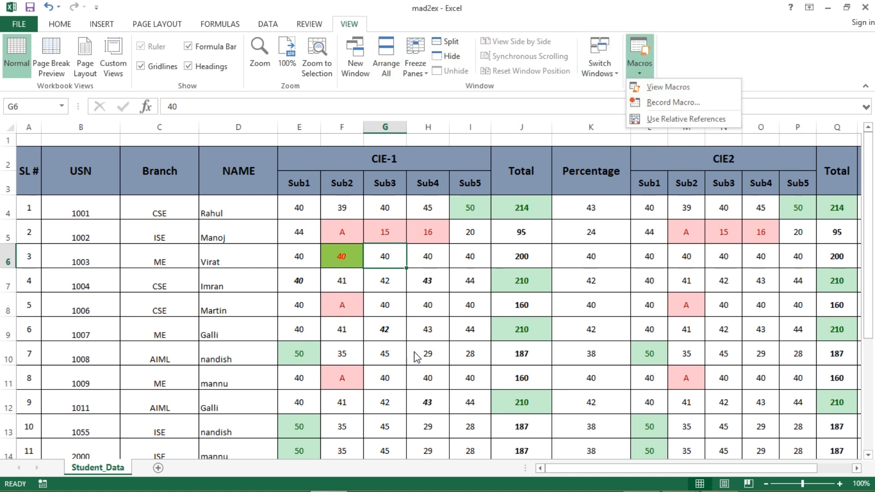
Run Macro4's shortcut on cells G8 and G11 to copy F6's formatting.
{"action": "left_click", "coordinate": [390, 310]}
{"action": "left_click", "coordinate": [389, 305]}
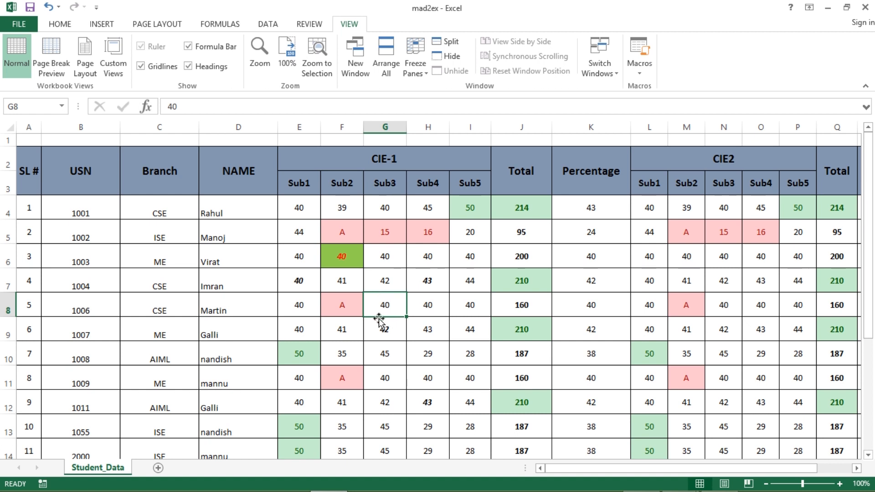
{"action": "key", "text": "ctrl+m"}
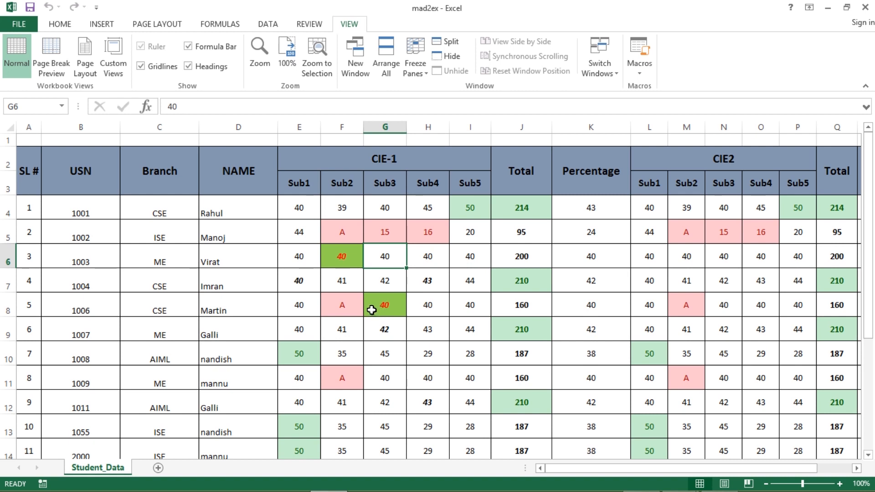
{"action": "left_click", "coordinate": [393, 382]}
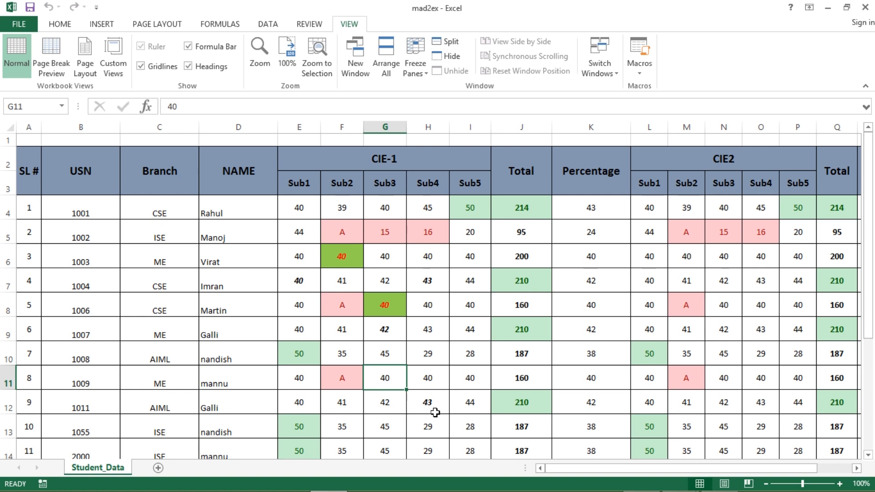
{"action": "key", "text": "ctrl+m"}
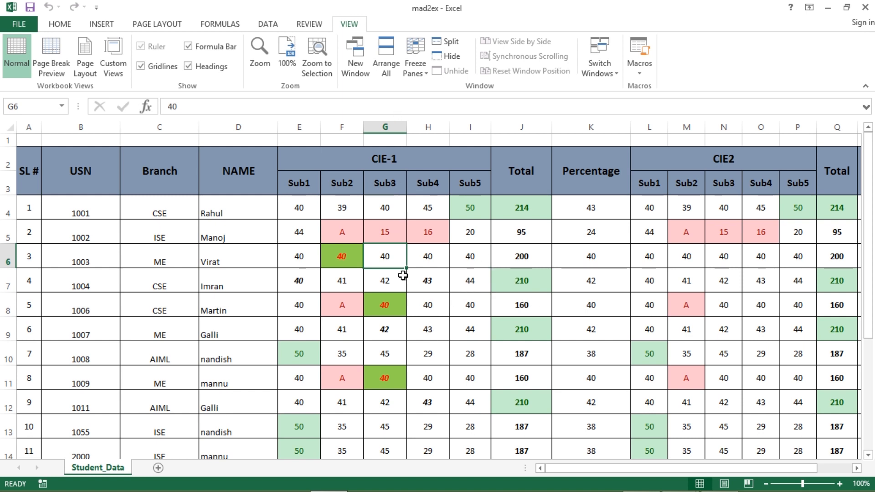
{"action": "key", "text": "alt+Tab"}
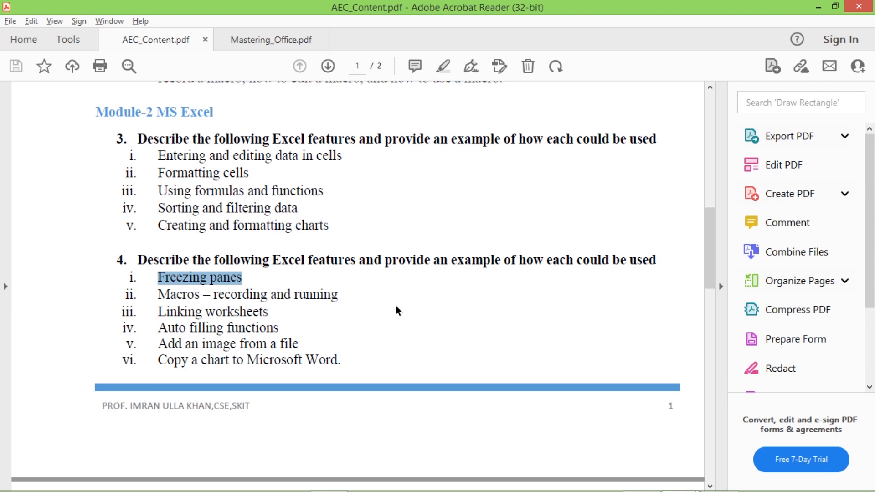
{"action": "key", "text": "alt+Tab"}
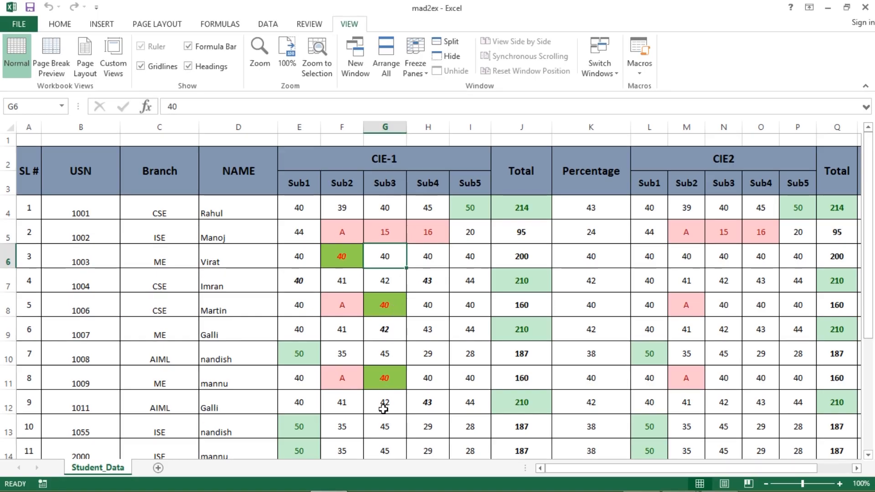
Add Sheet1, paste the USN, Branch and NAME columns at B2, and delete empty row 3.
{"action": "left_click", "coordinate": [159, 468]}
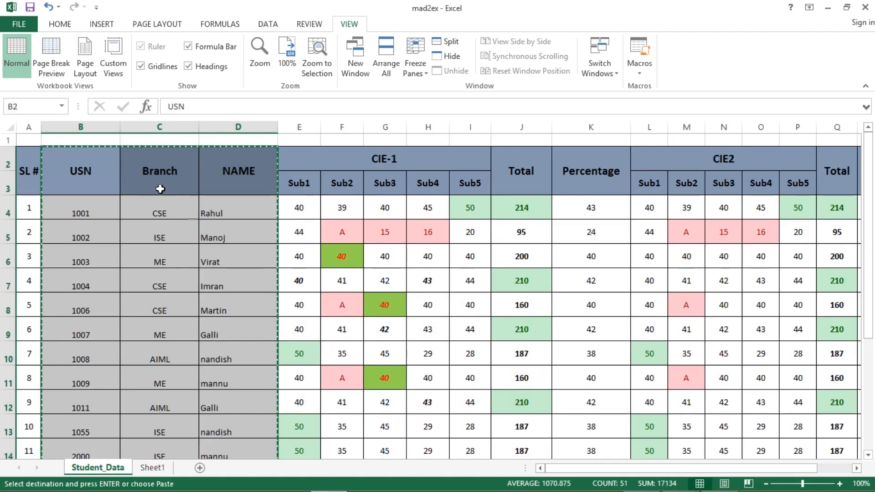
{"action": "left_click", "coordinate": [152, 467]}
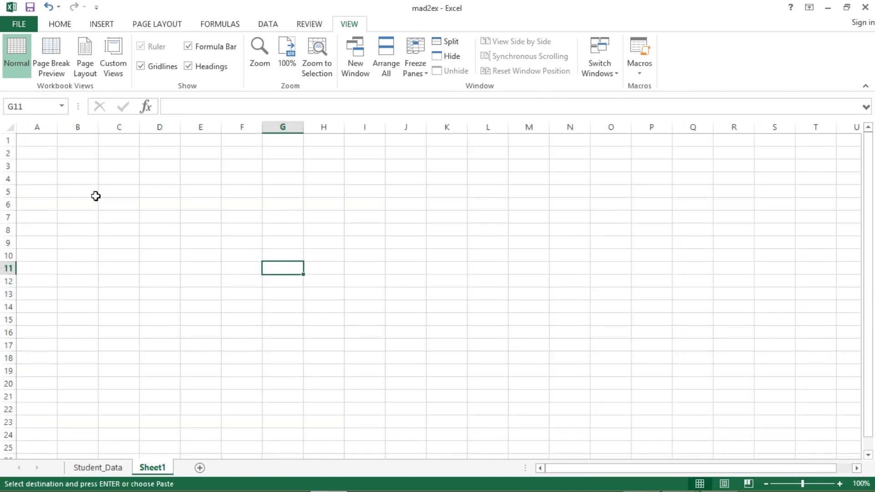
{"action": "left_click", "coordinate": [82, 155]}
{"action": "key", "text": "ctrl+v"}
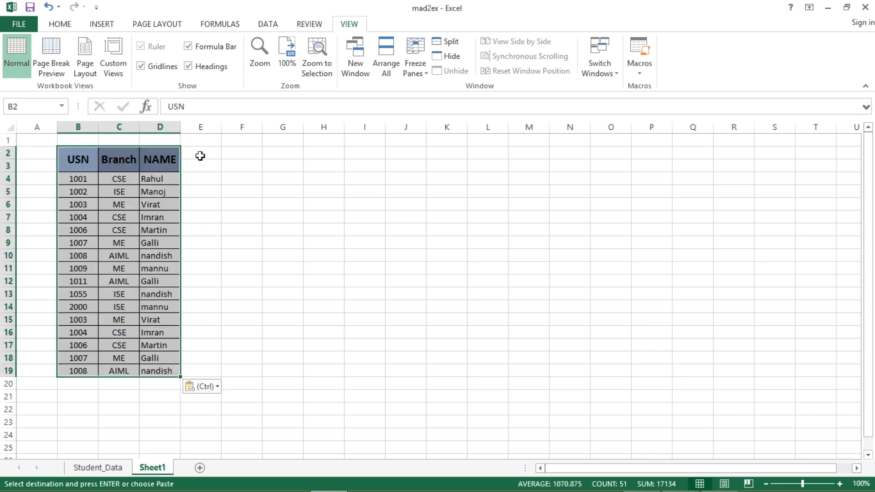
{"action": "left_click", "coordinate": [7, 168]}
{"action": "right_click", "coordinate": [7, 168]}
{"action": "left_click", "coordinate": [45, 275]}
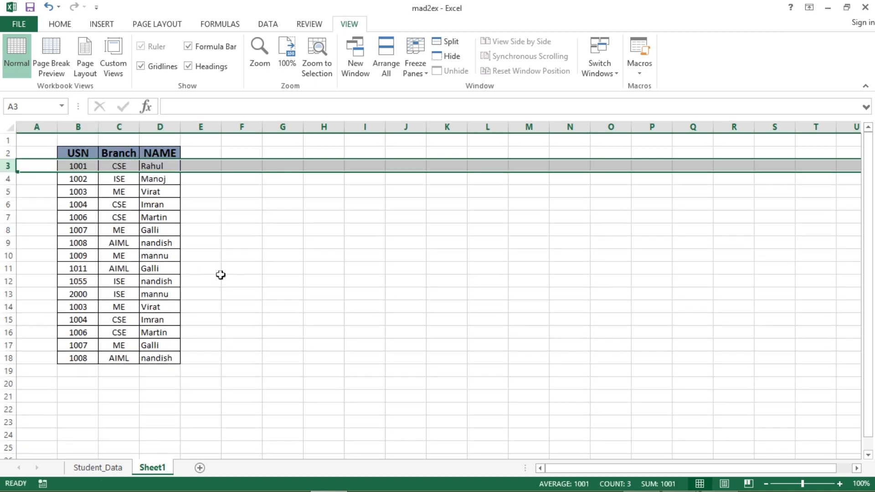
{"action": "left_click", "coordinate": [222, 273]}
Add a 'Total marks' heading in E2, autofit column E, and border the column's cells.
{"action": "left_click", "coordinate": [204, 150]}
{"action": "type", "text": "T"}
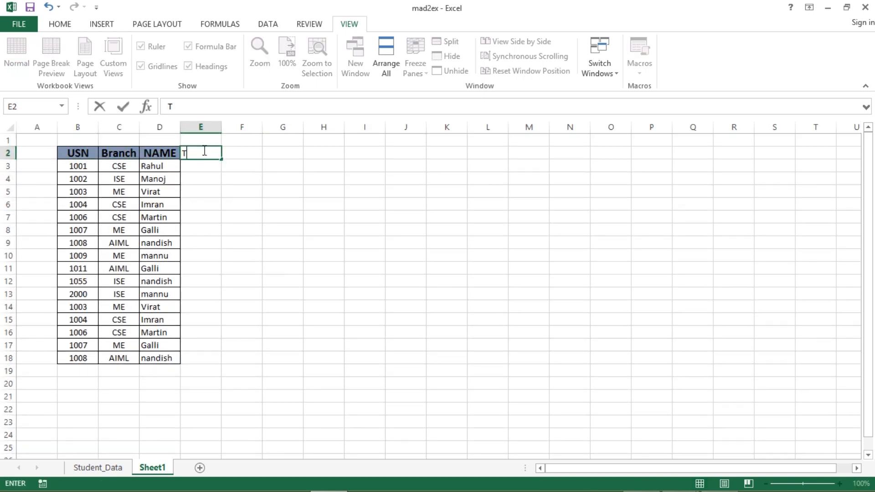
{"action": "type", "text": "otal marks"}
{"action": "left_click", "coordinate": [241, 217]}
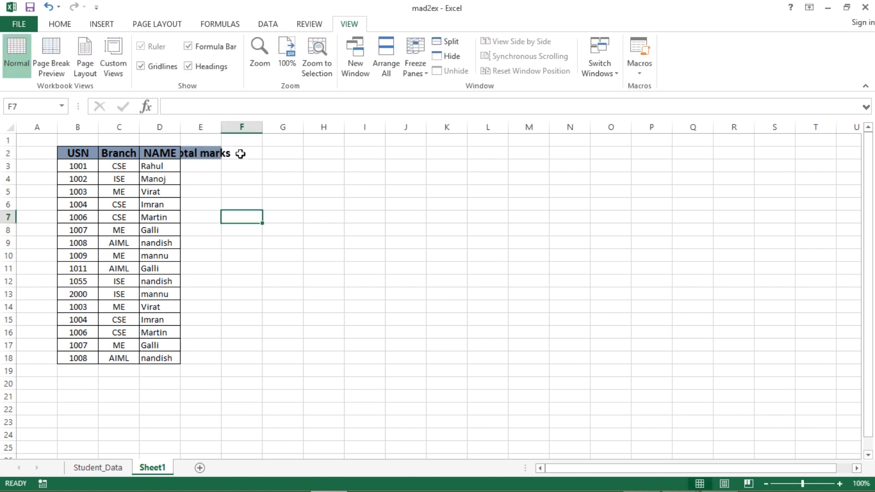
{"action": "double_click", "coordinate": [220, 129]}
{"action": "left_click_drag", "start_coordinate": [215, 153], "coordinate": [211, 348]}
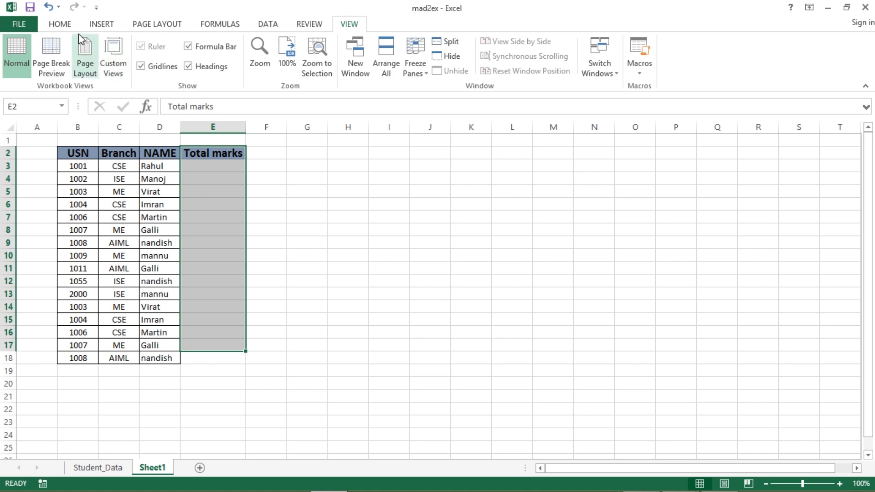
{"action": "left_click", "coordinate": [60, 24]}
{"action": "left_click", "coordinate": [166, 66]}
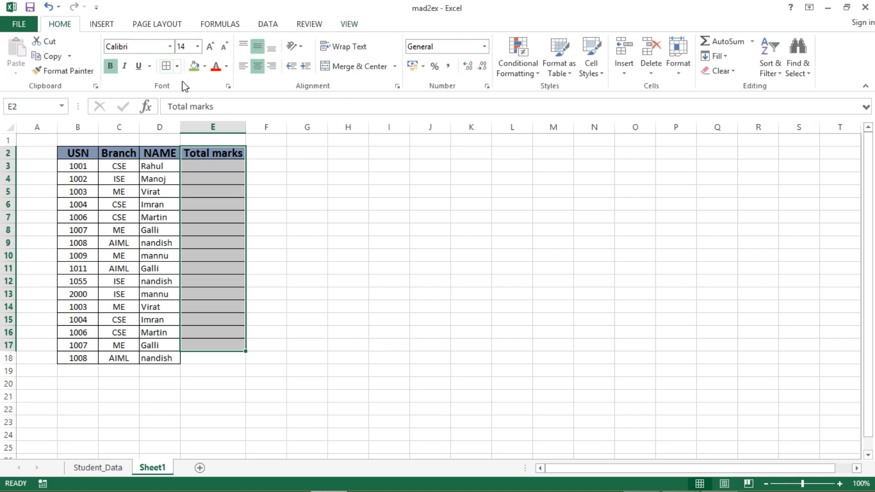
{"action": "left_click", "coordinate": [389, 307]}
{"action": "left_click", "coordinate": [97, 467]}
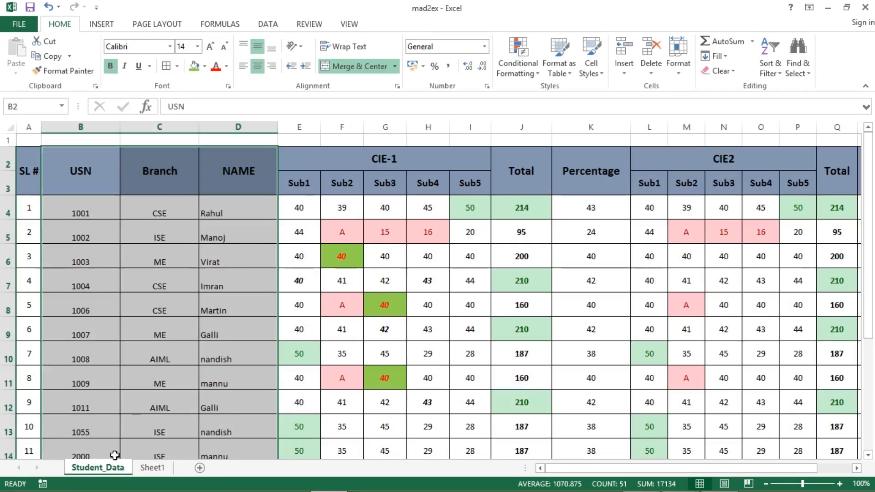
Inspect the Student_Data formulas in K4 (Percentage), J4 (CIE-1 Total) and Q4 (CIE2 Total).
{"action": "left_click", "coordinate": [592, 213]}
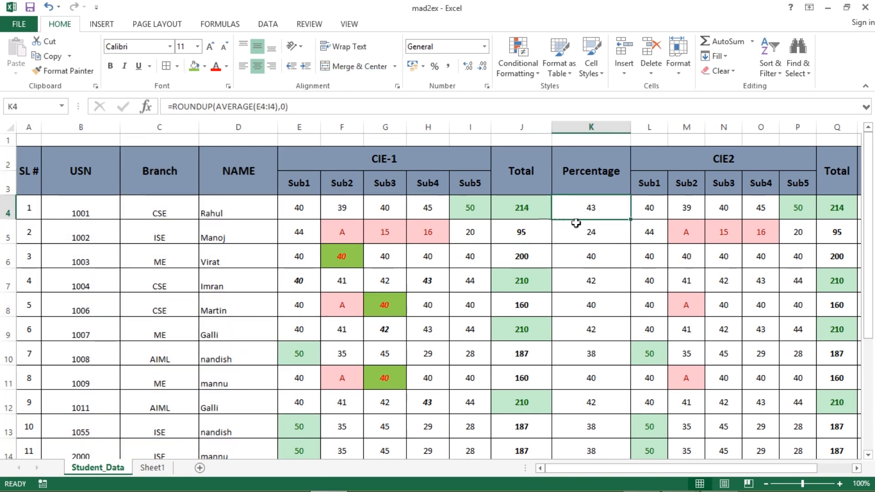
{"action": "left_click", "coordinate": [523, 206]}
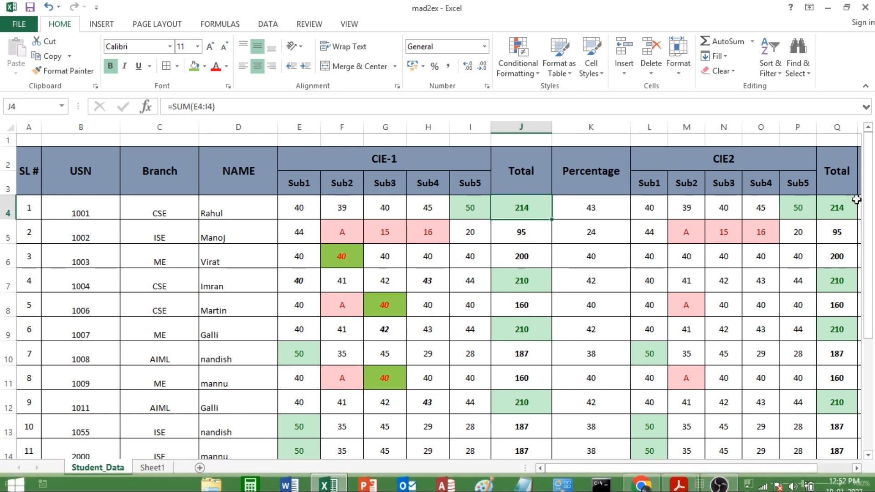
{"action": "left_click", "coordinate": [841, 209]}
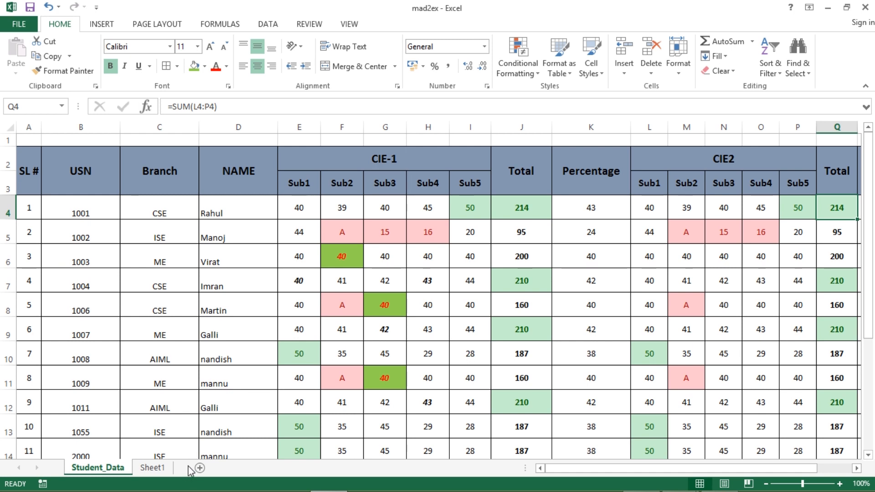
Return to Sheet1 and start a formula in the first Total marks cell, E3.
{"action": "left_click", "coordinate": [152, 468]}
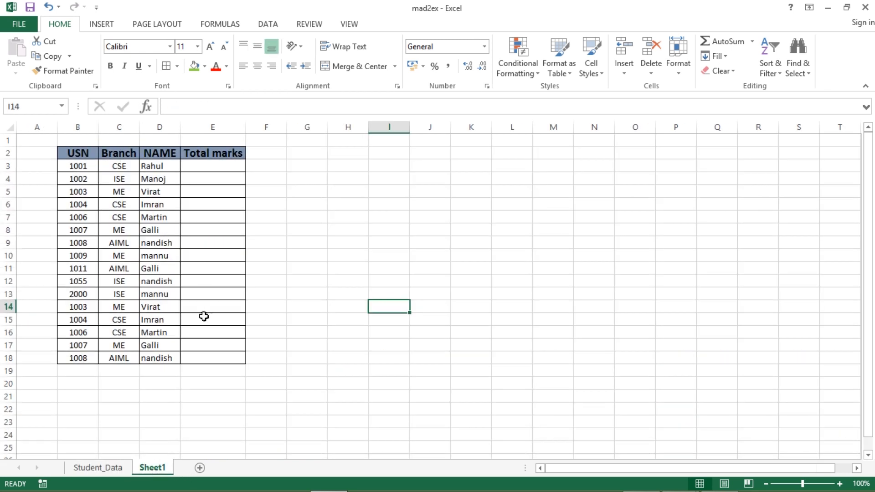
{"action": "left_click", "coordinate": [203, 167]}
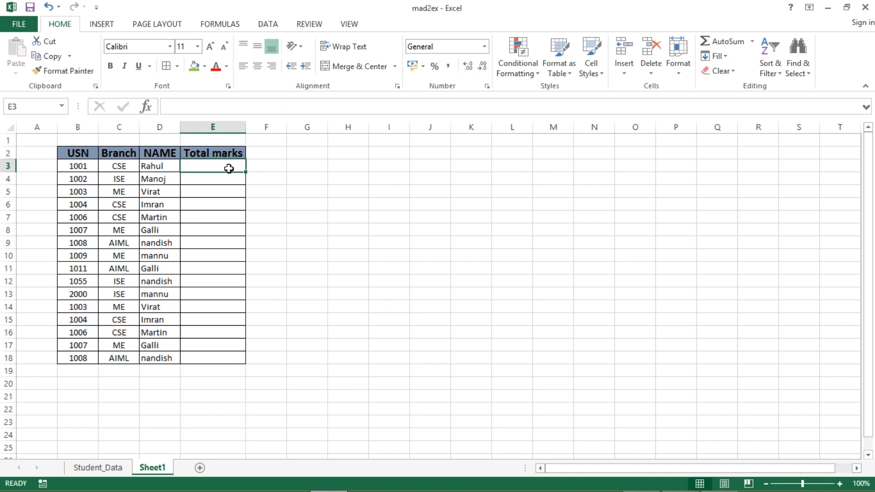
{"action": "left_click", "coordinate": [355, 320]}
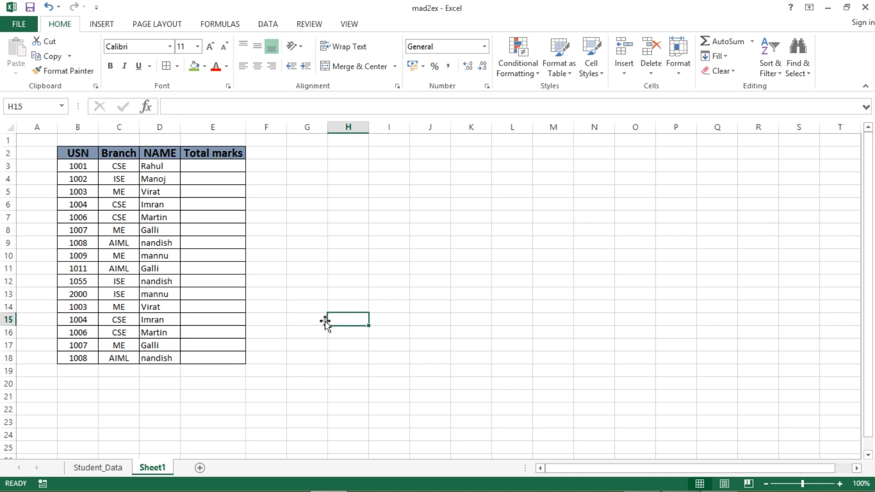
{"action": "left_click", "coordinate": [207, 171]}
{"action": "left_click", "coordinate": [181, 108]}
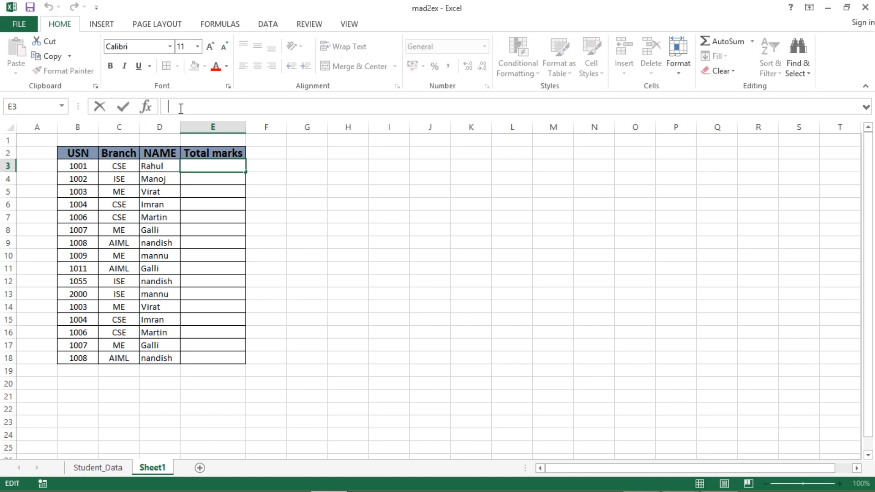
Enter =(Student_Data!J4)+(Student_Data!Q4) in E3 and fill it down for all 16 students.
{"action": "type", "text": "="}
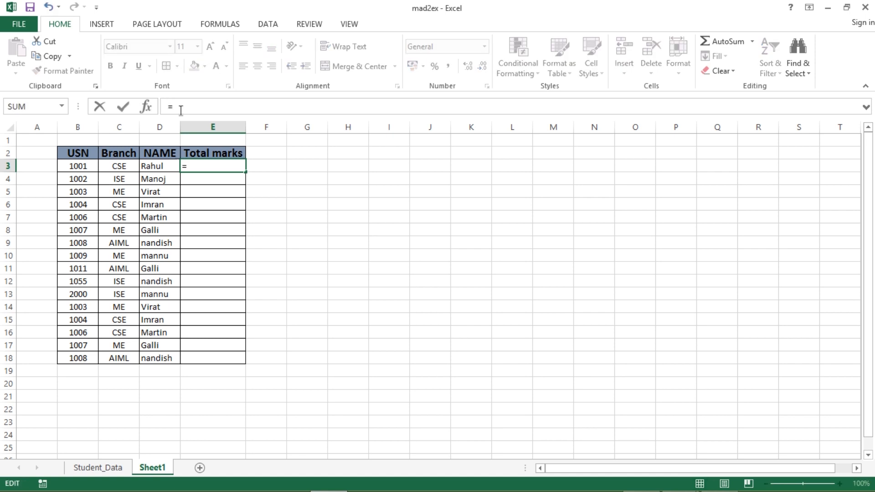
{"action": "left_click", "coordinate": [114, 469]}
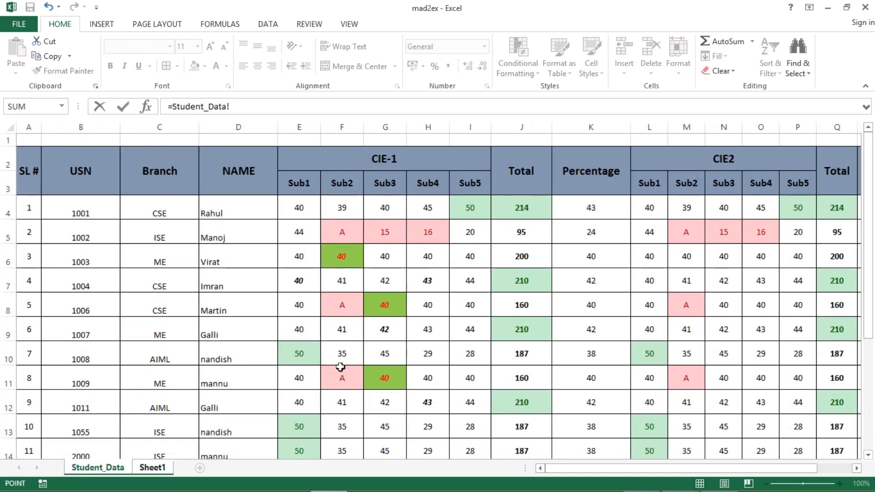
{"action": "left_click", "coordinate": [522, 209]}
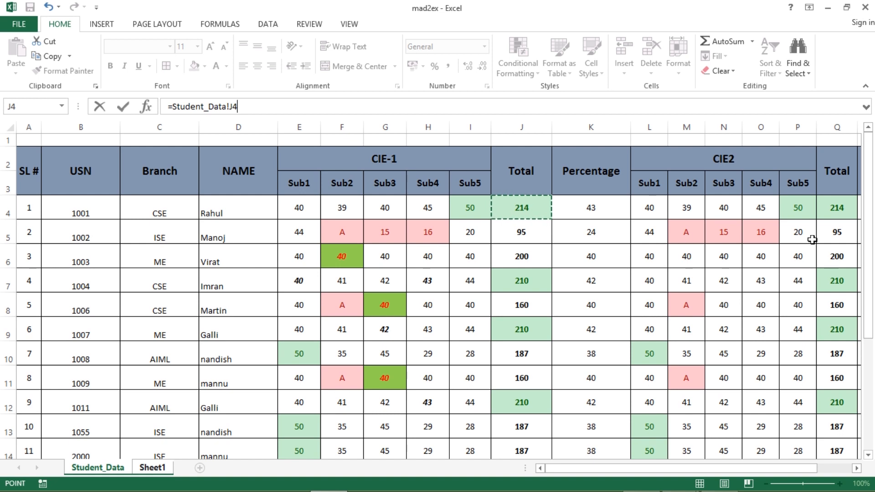
{"action": "left_click", "coordinate": [175, 110]}
{"action": "type", "text": "("}
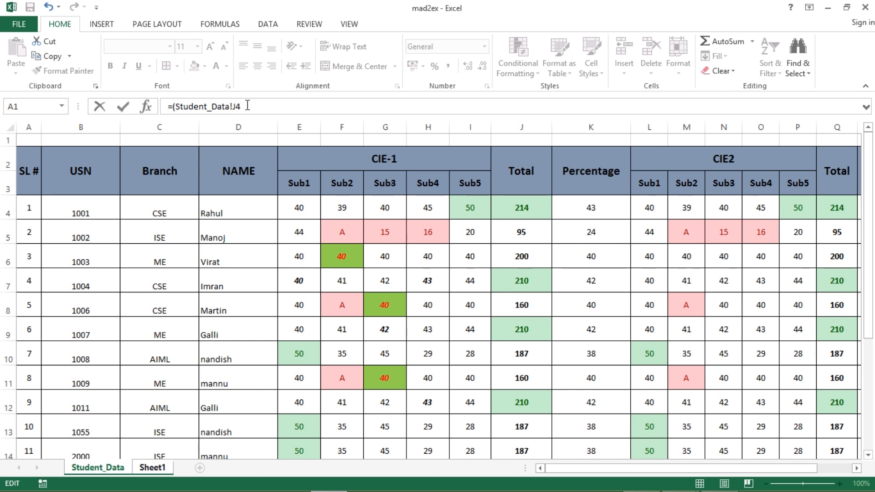
{"action": "type", "text": ")+("}
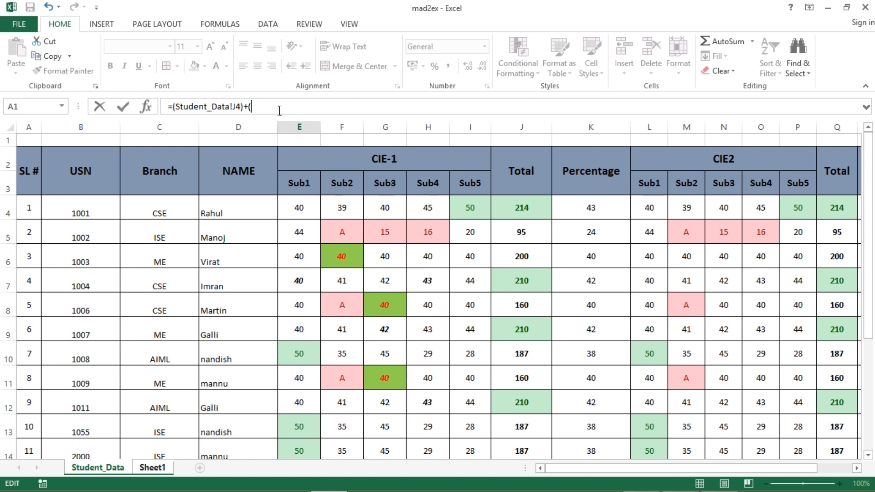
{"action": "left_click", "coordinate": [836, 211]}
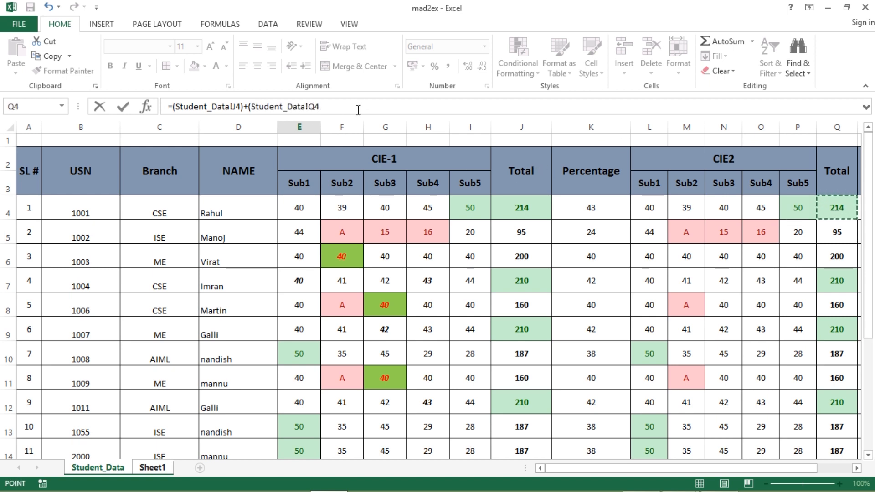
{"action": "type", "text": ")"}
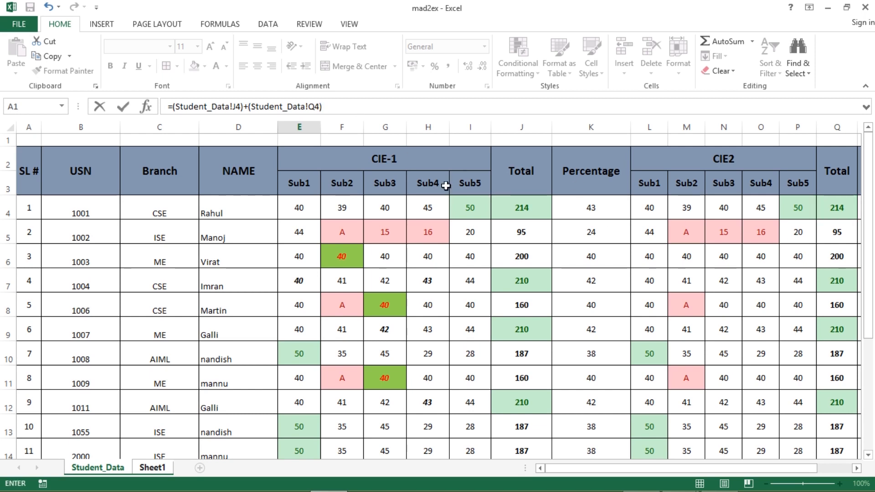
{"action": "key", "text": "Return"}
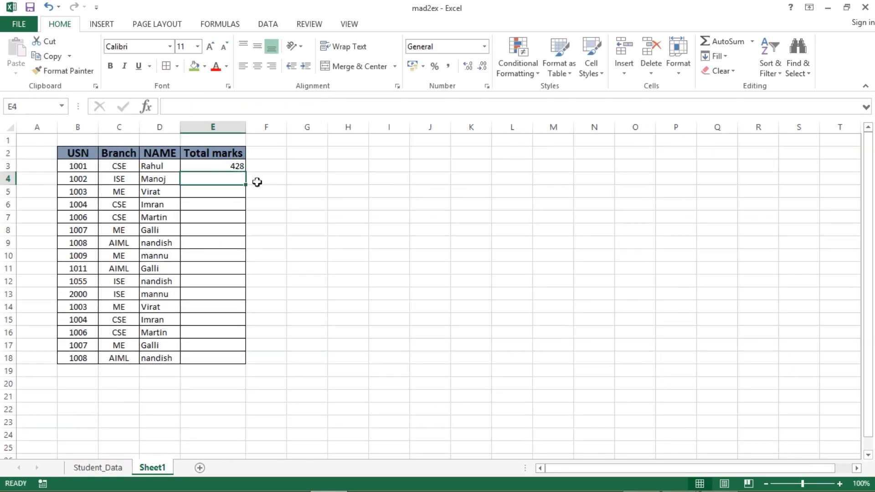
{"action": "left_click", "coordinate": [240, 166]}
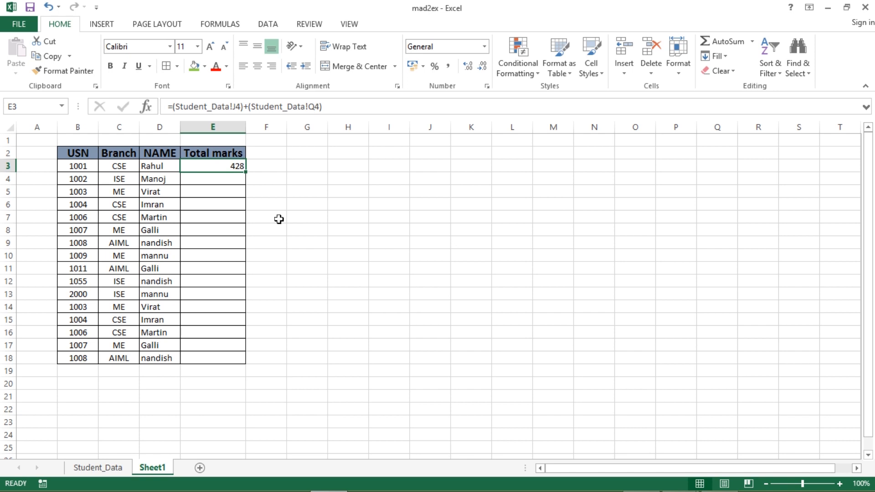
{"action": "double_click", "coordinate": [245, 173]}
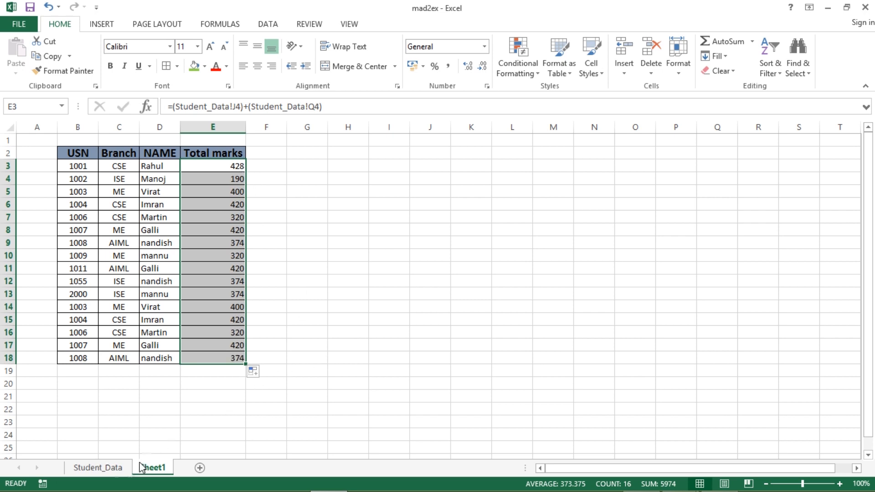
Change Student_Data J4 to 500, confirm Sheet1's linked total becomes 714, then switch to the PDF.
{"action": "left_click", "coordinate": [97, 472]}
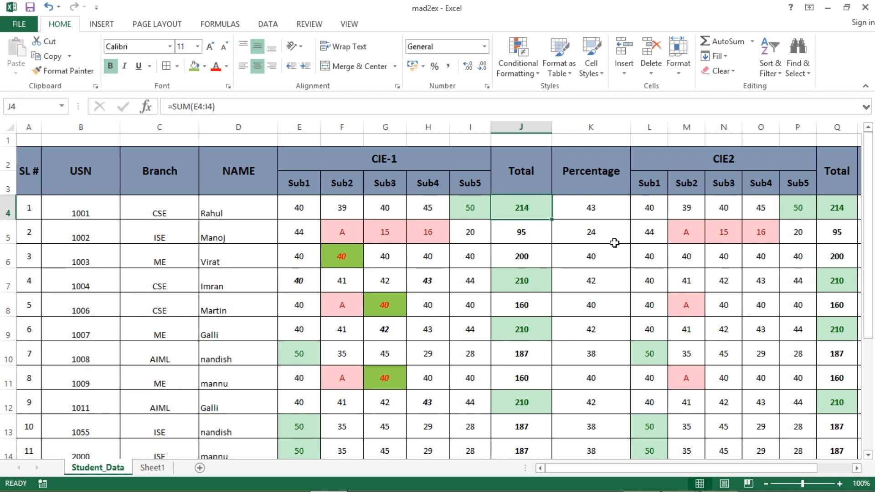
{"action": "type", "text": "500"}
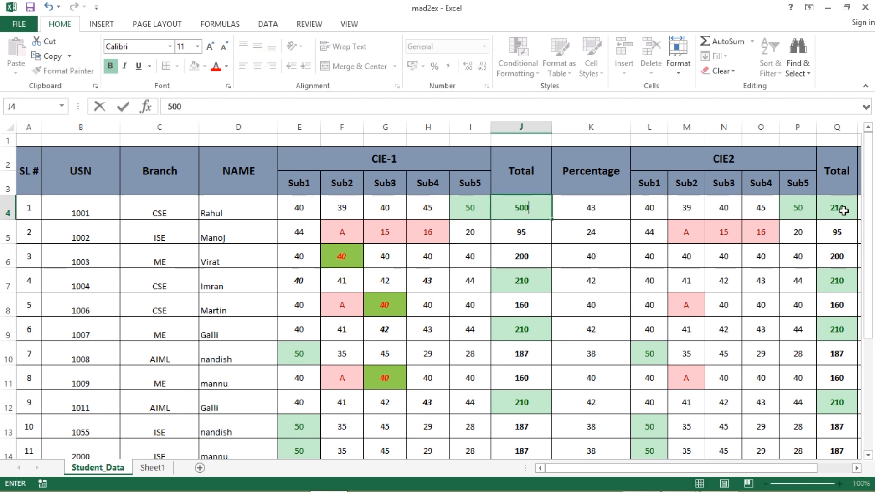
{"action": "left_click", "coordinate": [153, 468]}
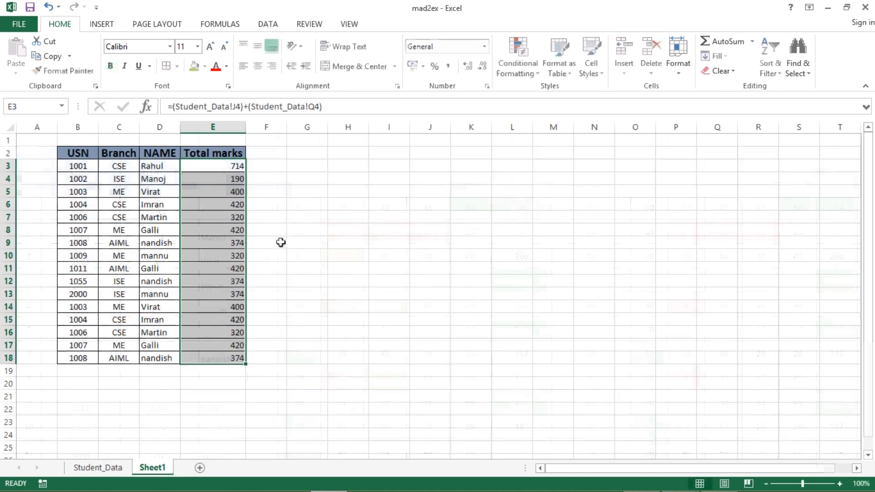
{"action": "left_click", "coordinate": [236, 168]}
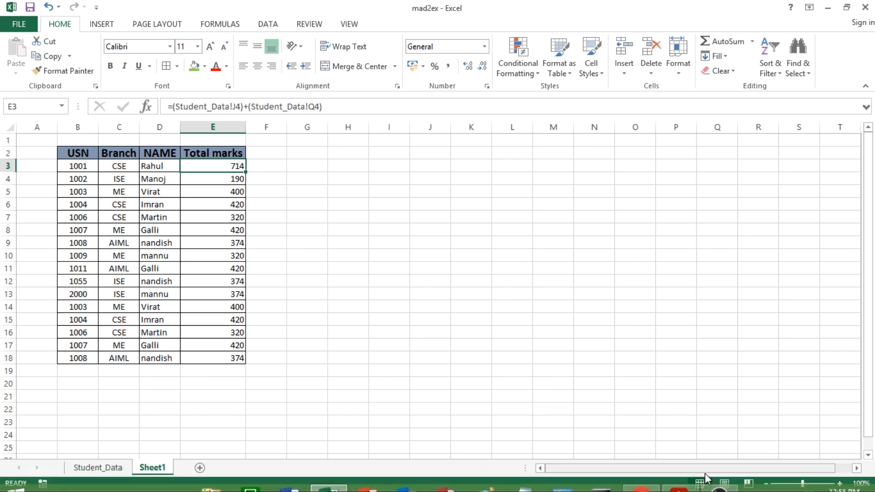
{"action": "key", "text": "alt+Tab"}
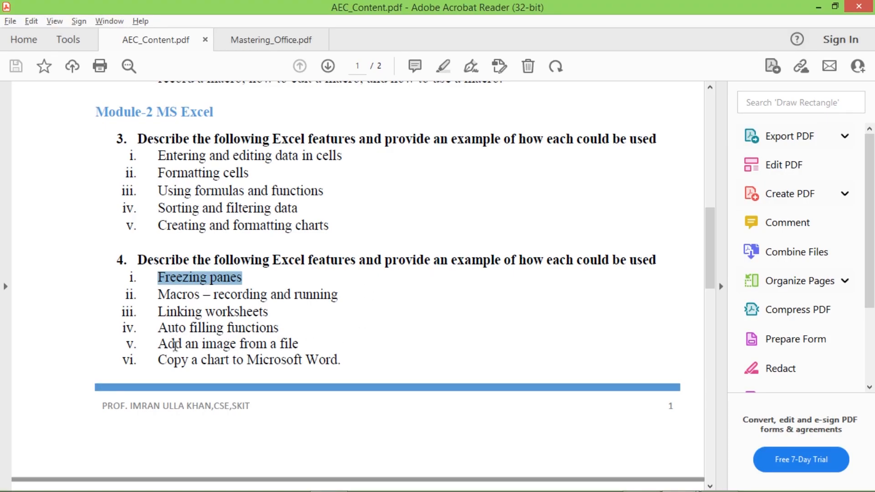
Mark 'Add an image from a file' in the PDF task list and return to Excel.
{"action": "left_click_drag", "start_coordinate": [161, 345], "coordinate": [297, 344]}
{"action": "key", "text": "alt+Tab"}
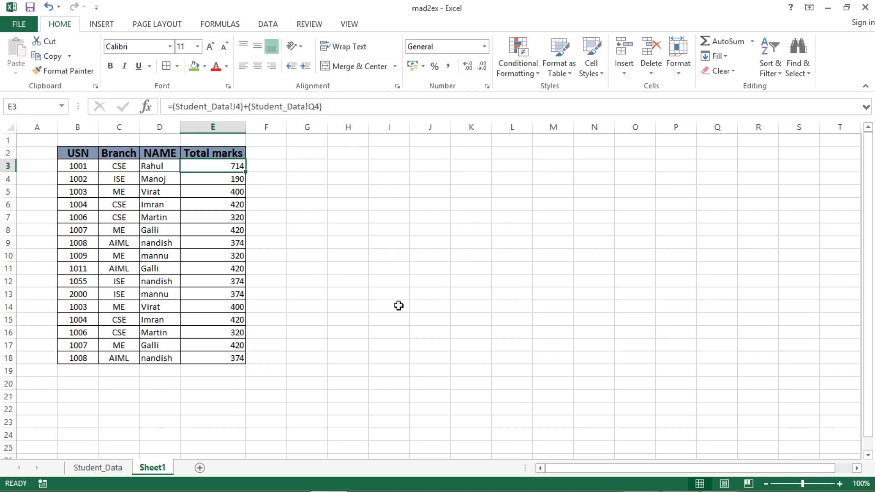
{"action": "key", "text": "alt+Tab"}
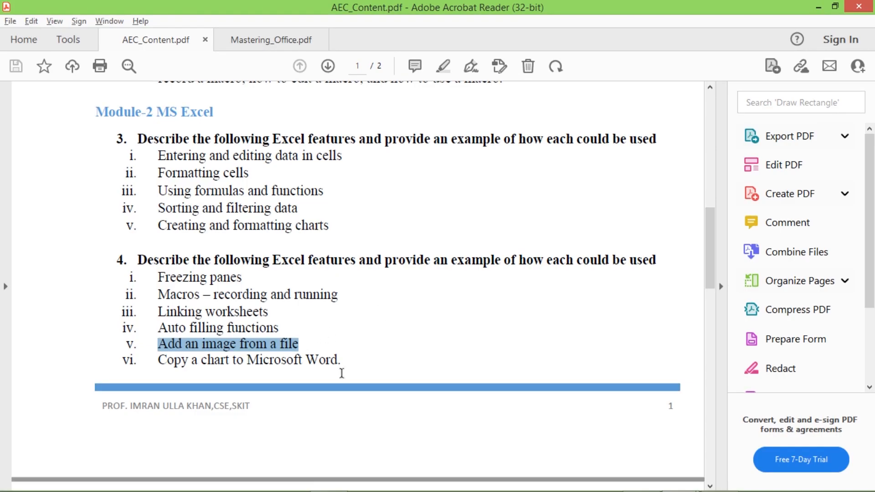
{"action": "key", "text": "alt+Tab"}
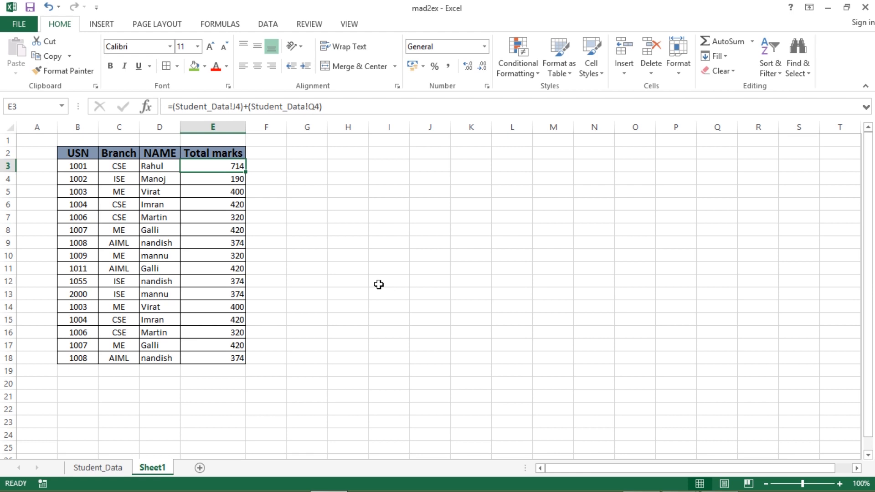
{"action": "left_click", "coordinate": [379, 284]}
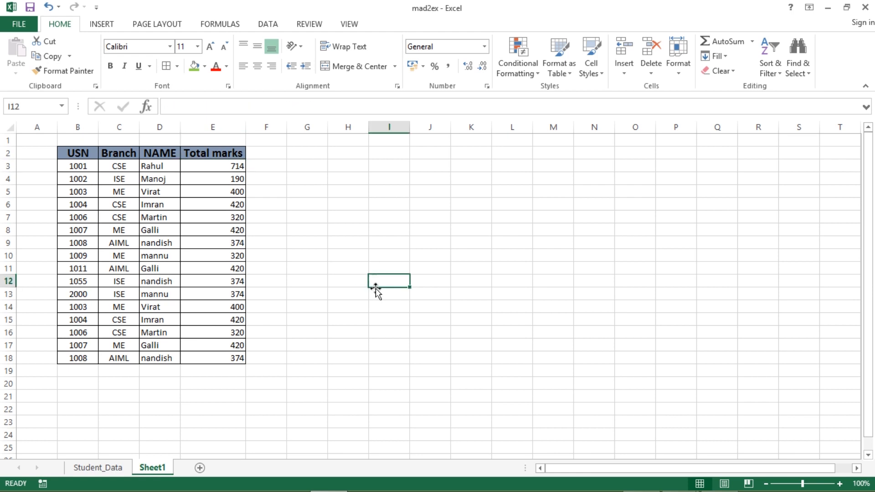
Insert the round IK Tutorial logo from D:\IK\Academic\Website_Site_IK and place it beside the marks table.
{"action": "left_click", "coordinate": [102, 25]}
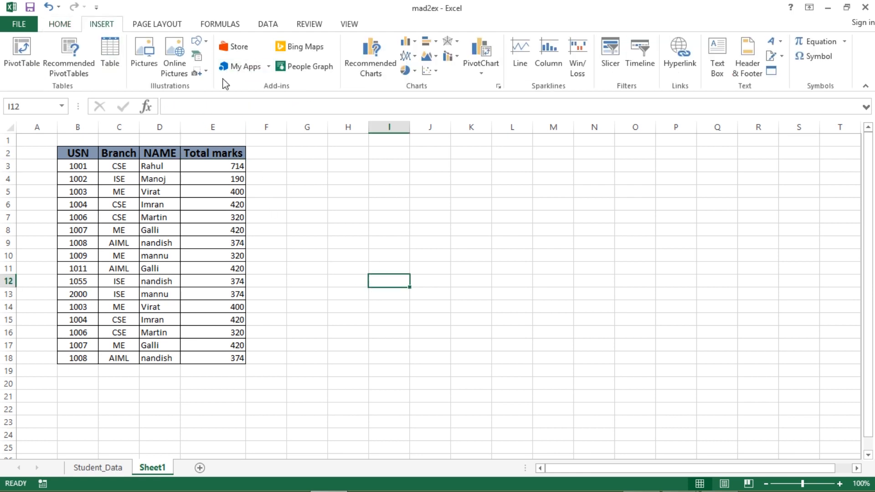
{"action": "left_click", "coordinate": [139, 69]}
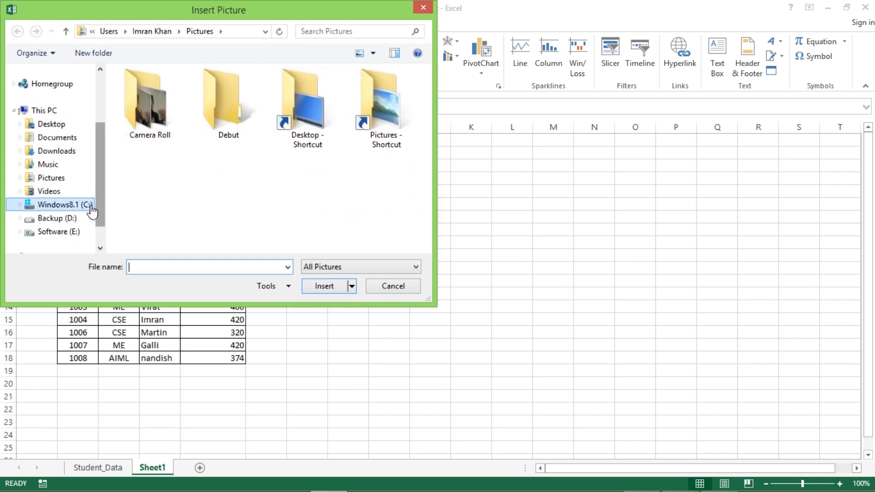
{"action": "left_click", "coordinate": [59, 221]}
{"action": "double_click", "coordinate": [143, 96]}
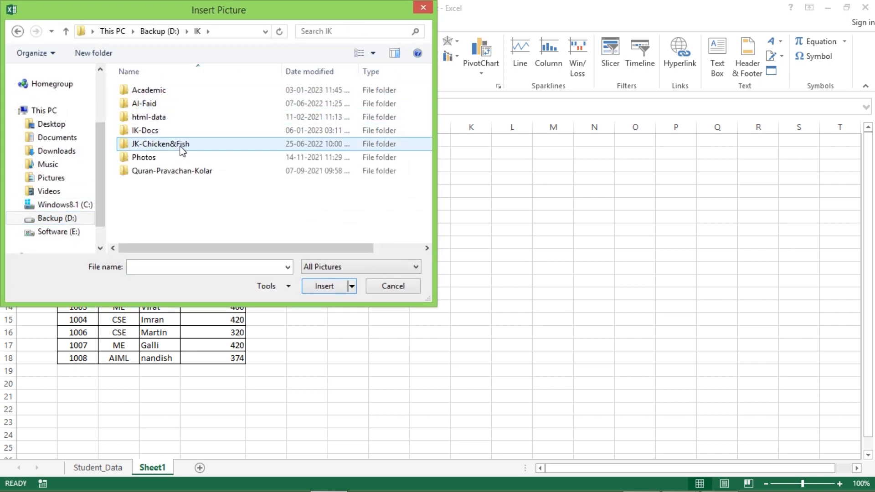
{"action": "double_click", "coordinate": [155, 94]}
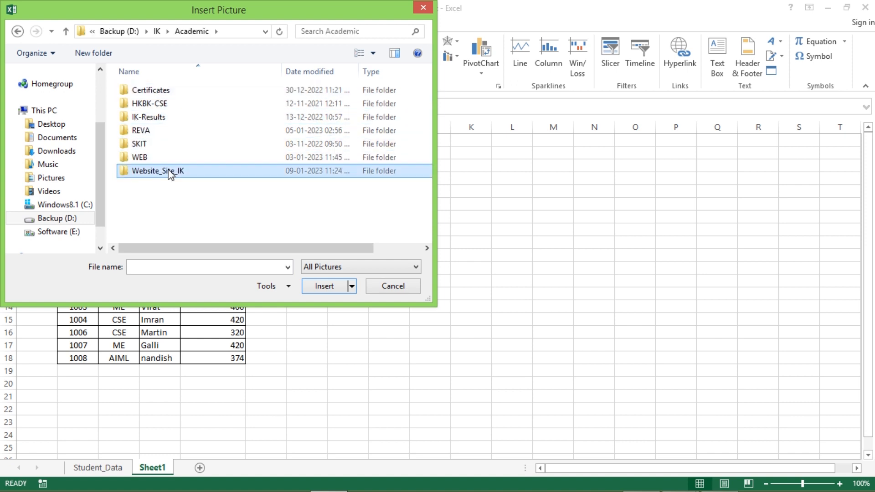
{"action": "double_click", "coordinate": [182, 171]}
{"action": "left_click", "coordinate": [232, 203]}
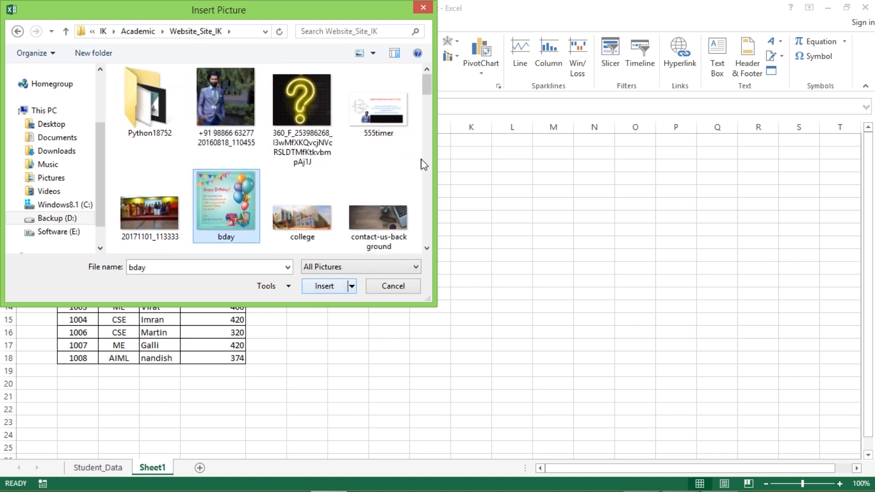
{"action": "left_click_drag", "start_coordinate": [430, 93], "coordinate": [427, 159]}
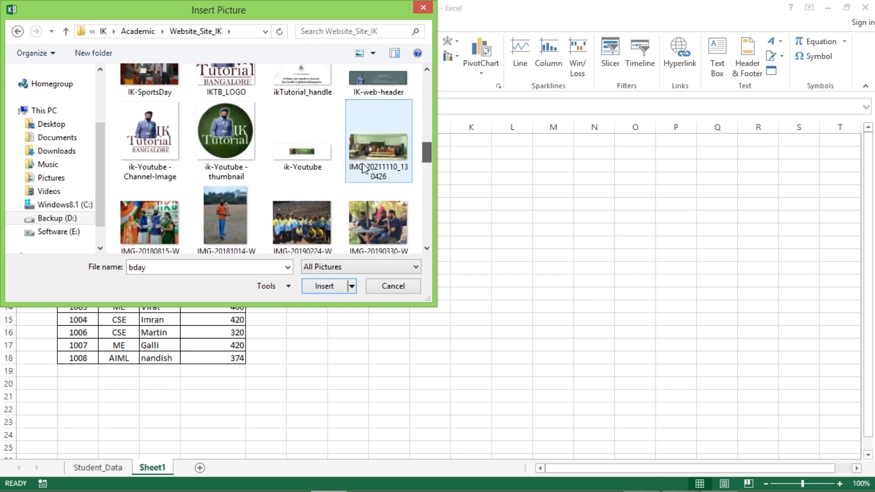
{"action": "left_click", "coordinate": [233, 137]}
{"action": "left_click", "coordinate": [324, 286]}
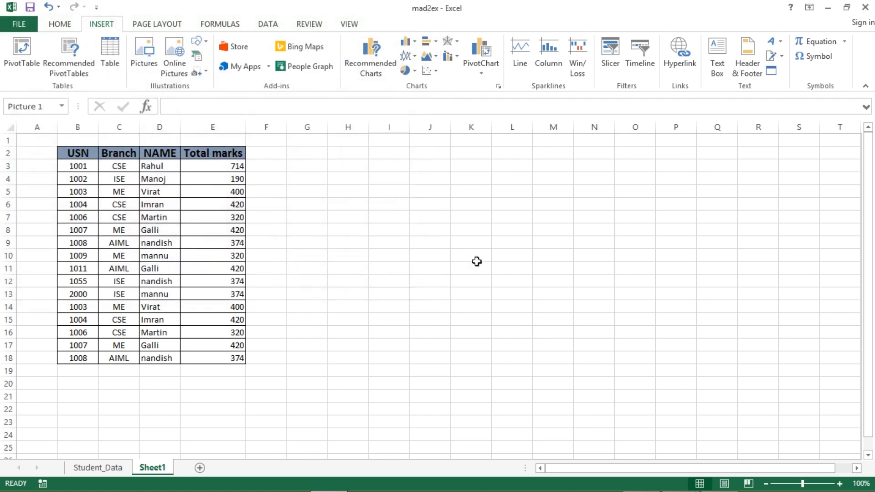
{"action": "left_click_drag", "start_coordinate": [392, 301], "coordinate": [329, 198]}
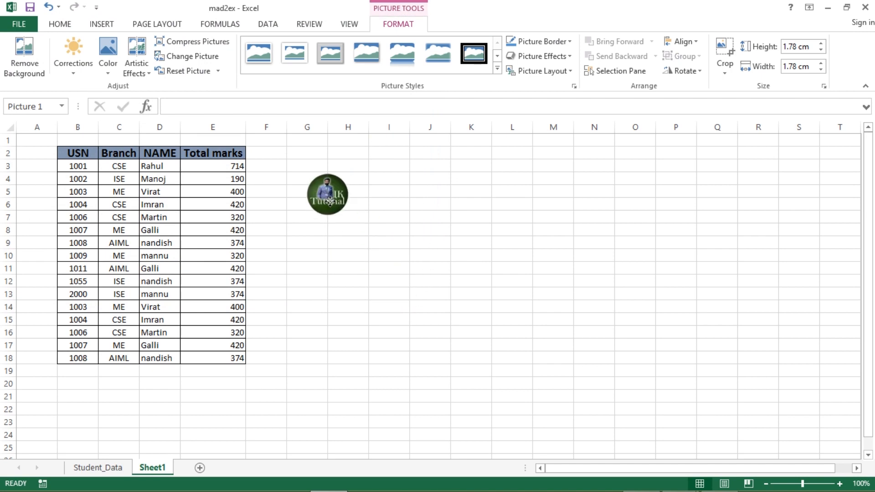
Insert four blank rows at the top of Sheet1 above the marks table.
{"action": "right_click", "coordinate": [6, 142]}
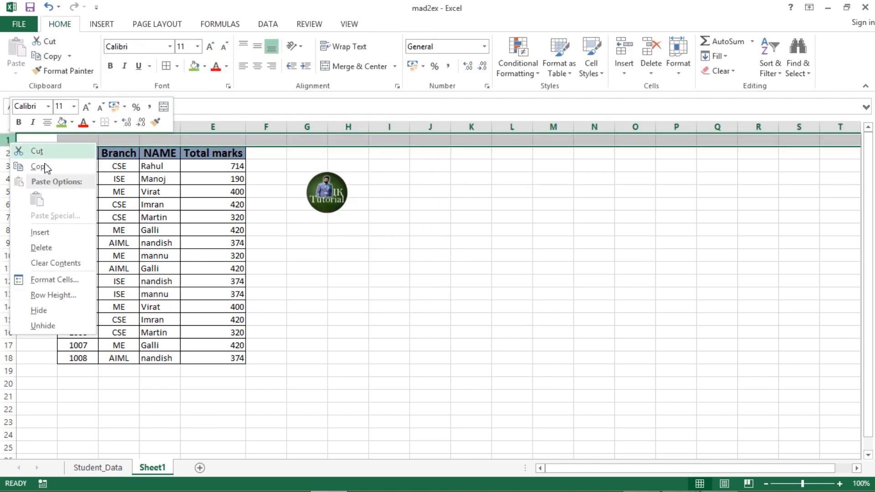
{"action": "left_click", "coordinate": [39, 231]}
{"action": "right_click", "coordinate": [8, 144]}
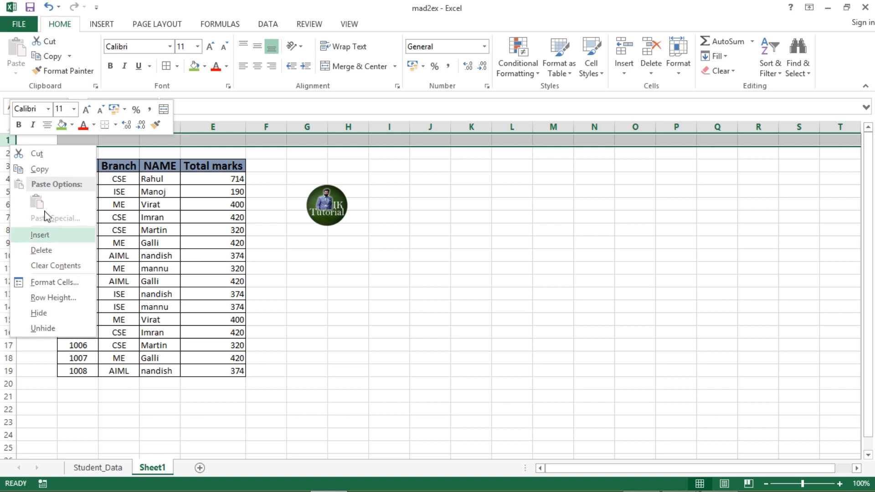
{"action": "left_click", "coordinate": [47, 235]}
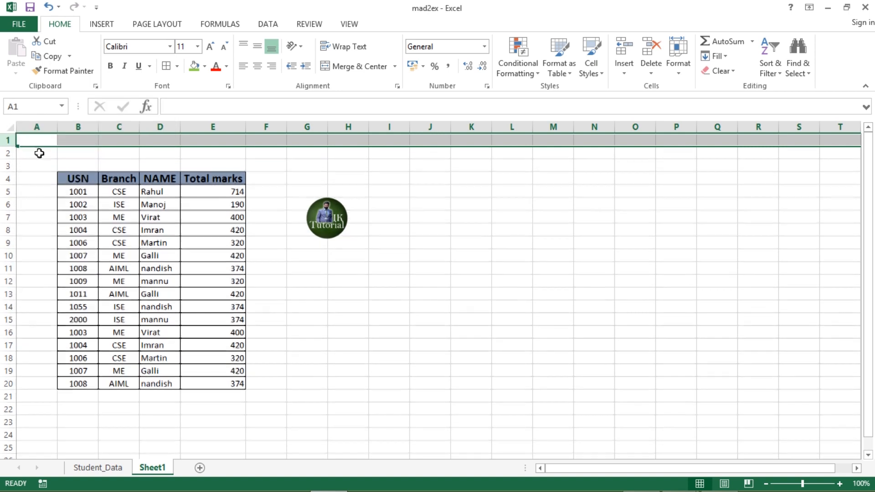
{"action": "right_click", "coordinate": [8, 139]}
{"action": "left_click", "coordinate": [39, 231]}
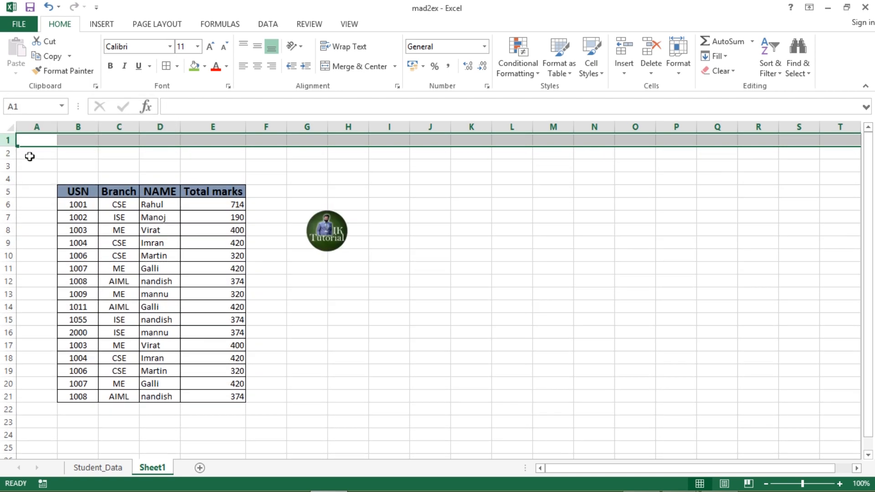
{"action": "right_click", "coordinate": [9, 144]}
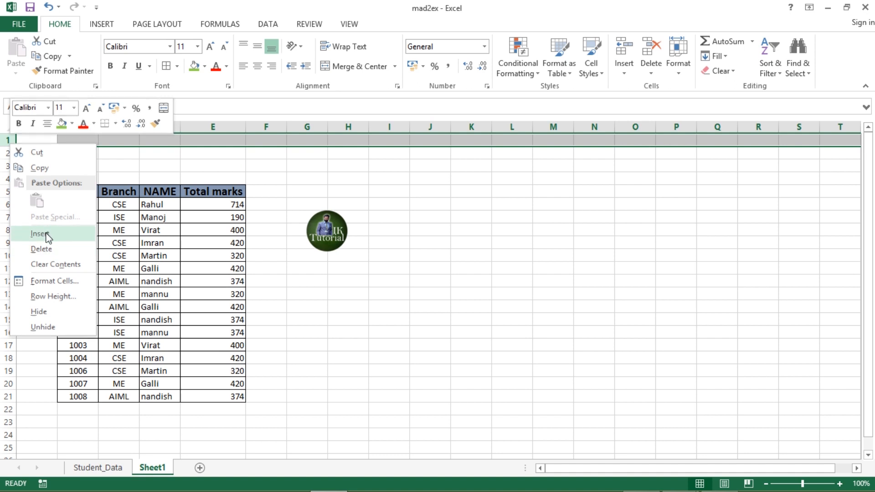
{"action": "left_click", "coordinate": [47, 235]}
Move the IK Tutorial logo into column B above the table and enlarge it.
{"action": "left_click_drag", "start_coordinate": [328, 240], "coordinate": [108, 189]}
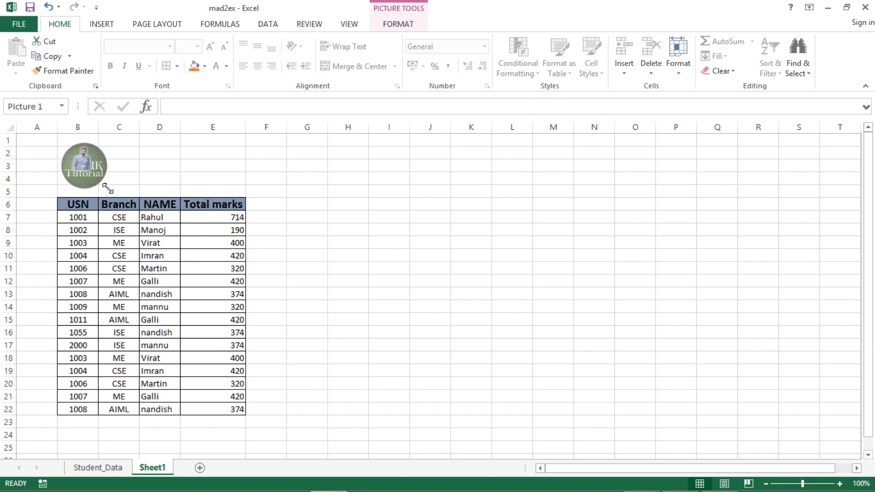
{"action": "left_click_drag", "start_coordinate": [169, 177], "coordinate": [171, 168]}
{"action": "left_click", "coordinate": [327, 239]}
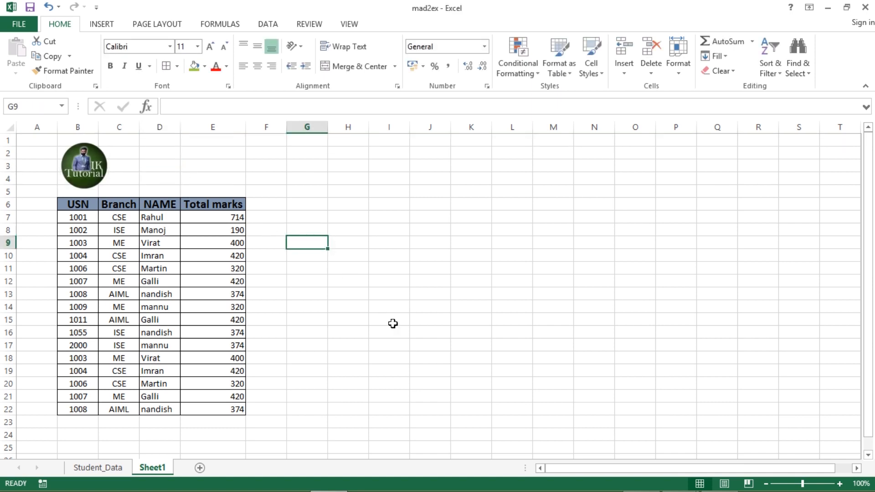
After checking the PDF task list, select the student names and total marks in D7:E22.
{"action": "key", "text": "alt+Tab"}
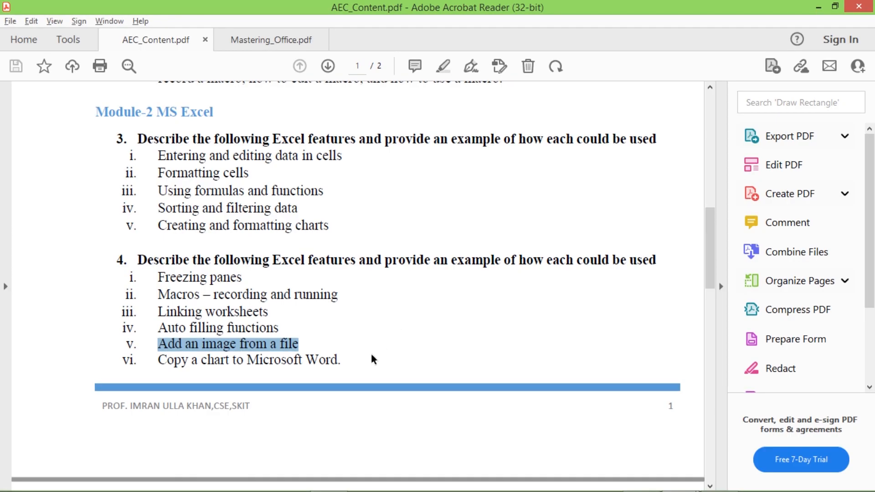
{"action": "key", "text": "alt+Tab"}
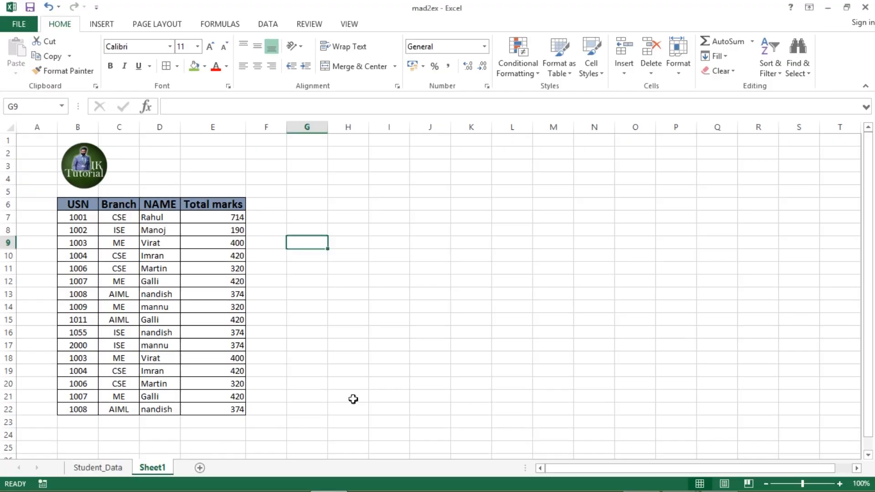
{"action": "left_click", "coordinate": [365, 332]}
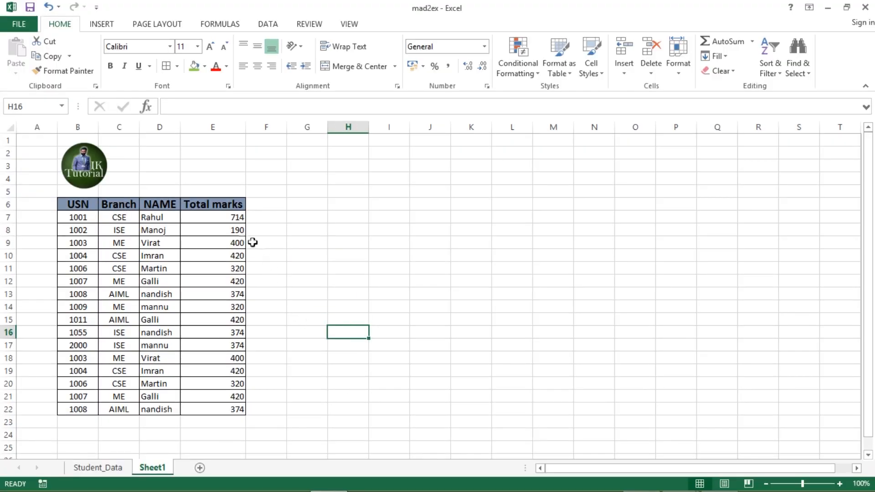
{"action": "left_click_drag", "start_coordinate": [79, 219], "coordinate": [207, 391]}
{"action": "left_click", "coordinate": [303, 279]}
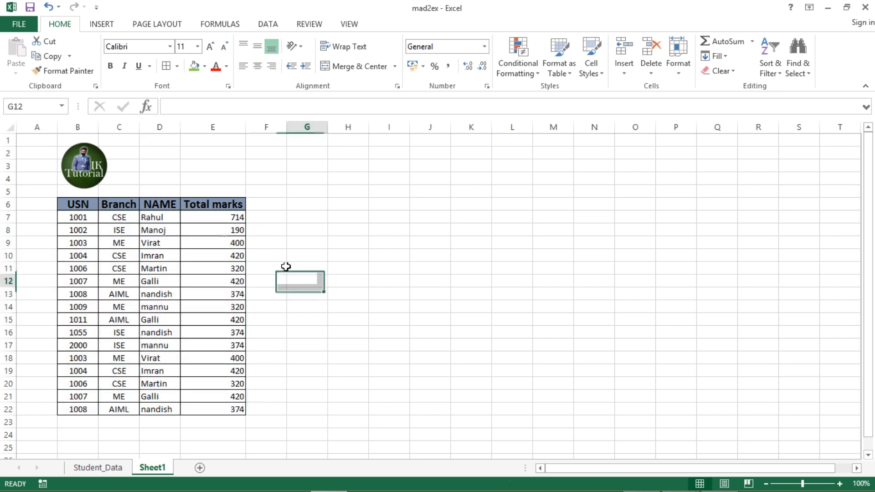
{"action": "left_click_drag", "start_coordinate": [174, 218], "coordinate": [228, 409]}
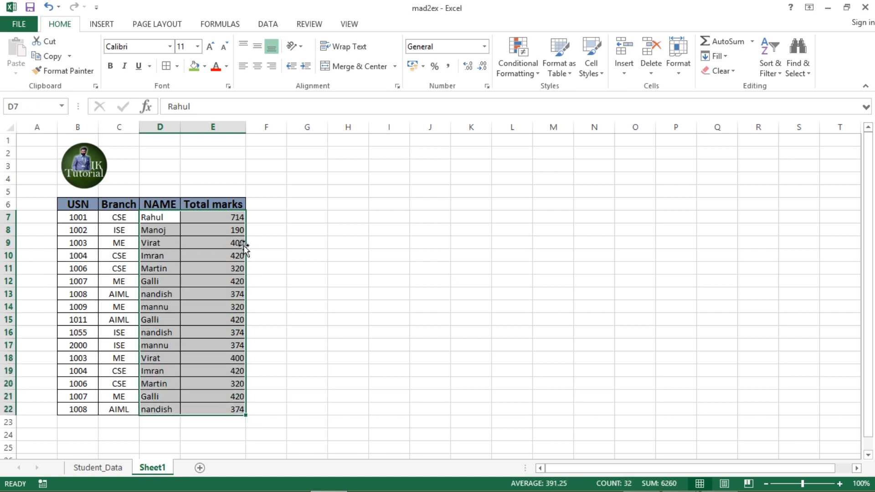
Insert a 3-D Clustered Column chart of the total marks and browse its chart styles.
{"action": "left_click", "coordinate": [101, 26]}
{"action": "left_click", "coordinate": [407, 42]}
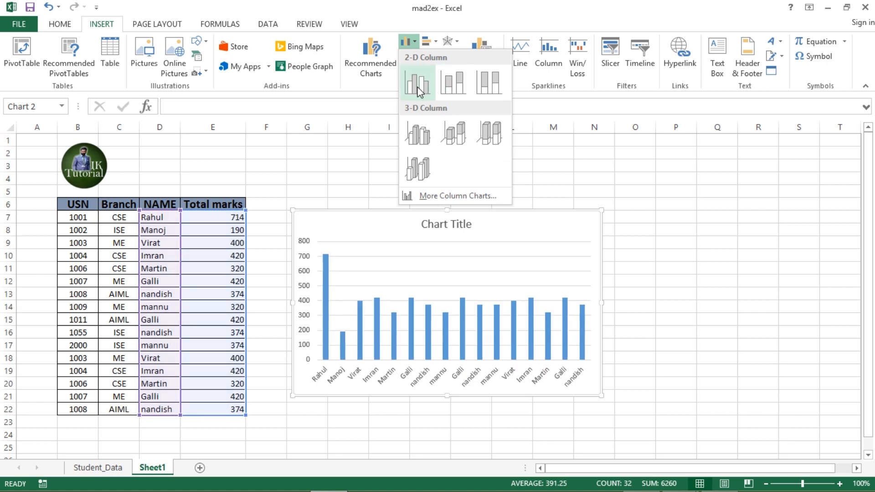
{"action": "left_click", "coordinate": [460, 141]}
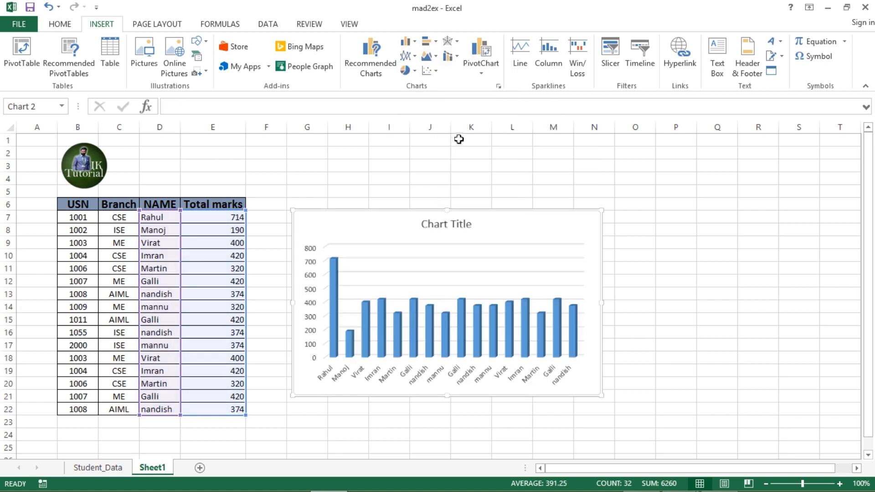
{"action": "left_click", "coordinate": [565, 68]}
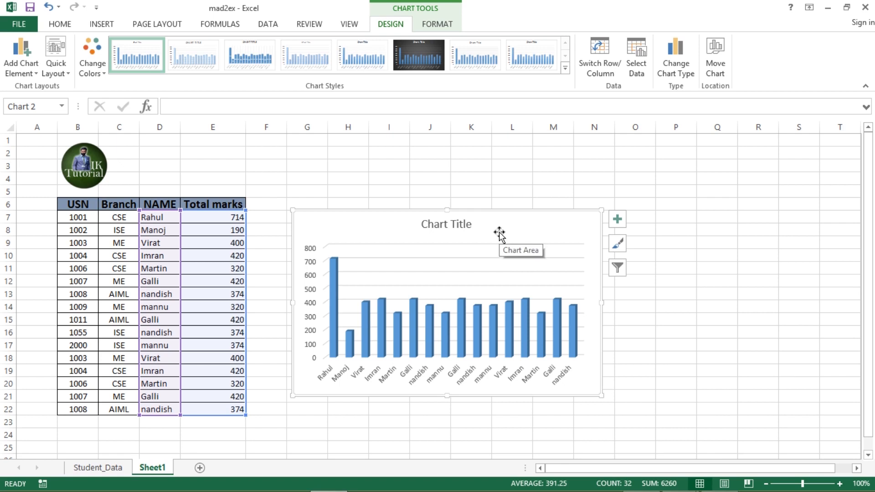
{"action": "mouse_move", "coordinate": [366, 491]}
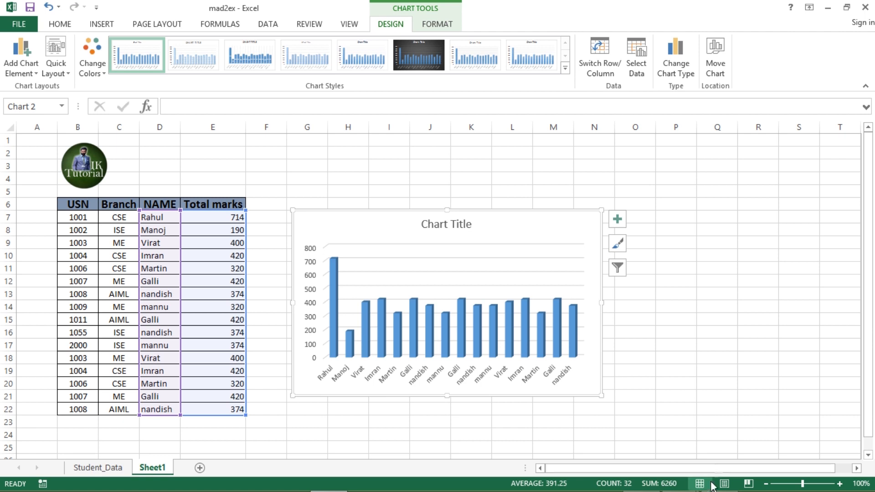
{"action": "left_click", "coordinate": [713, 382]}
{"action": "left_click", "coordinate": [517, 329]}
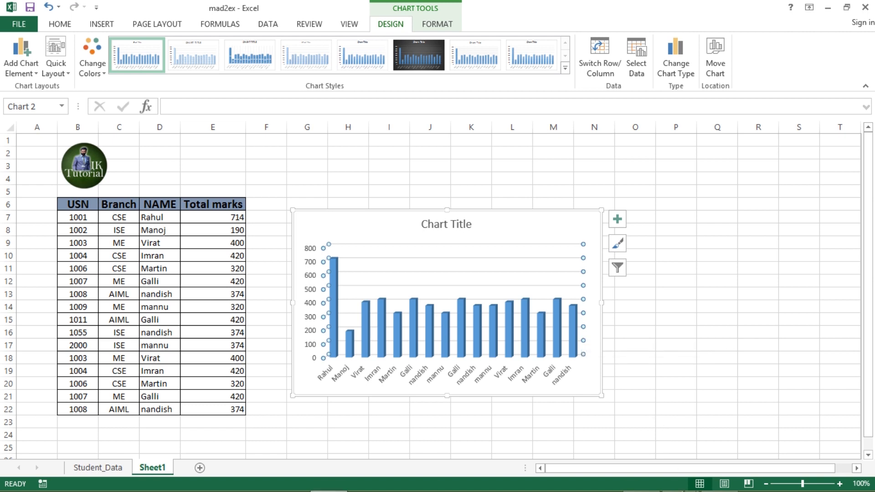
Bring the AEC_Content.pdf task list back to the front.
{"action": "mouse_move", "coordinate": [685, 487]}
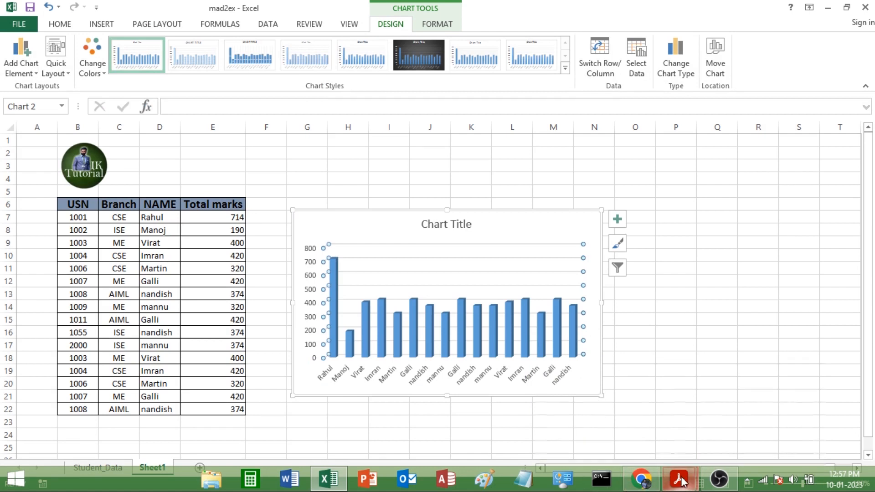
{"action": "left_click", "coordinate": [602, 414]}
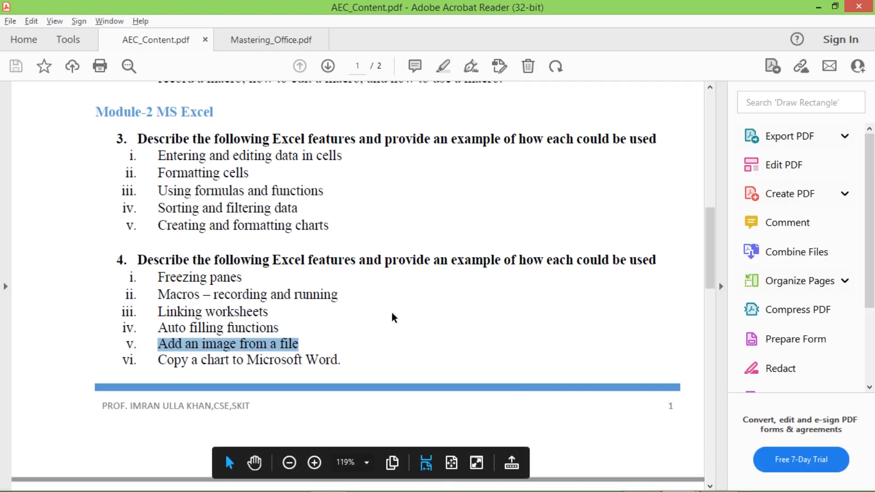
{"action": "mouse_move", "coordinate": [711, 487]}
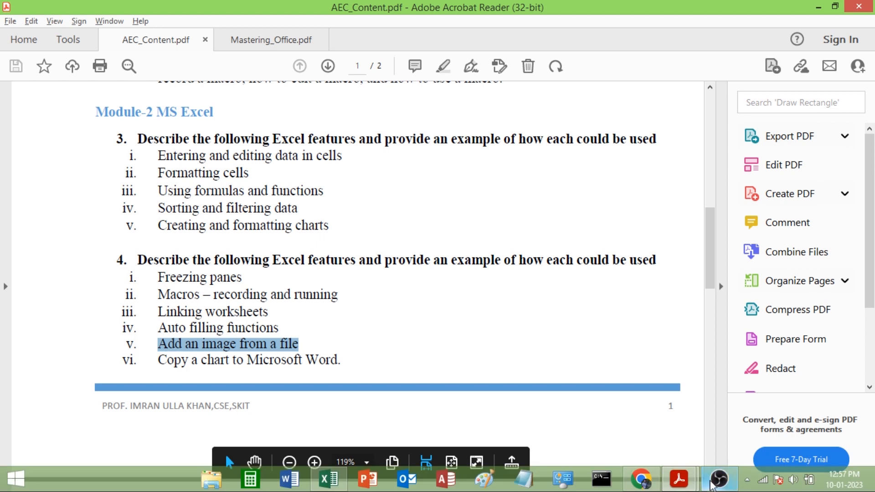